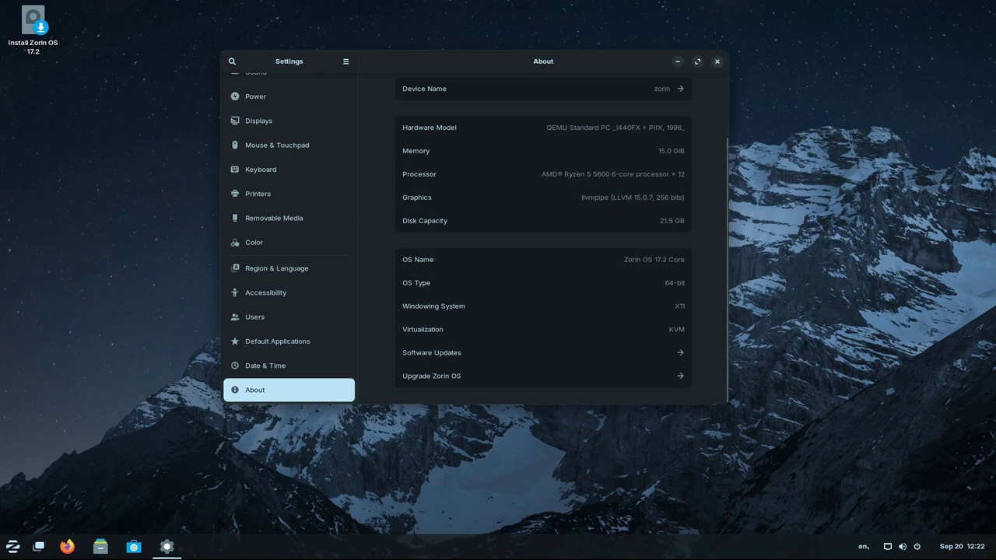
- Close the Settings window, open the Files app at the Home folder and move its window toward the desktop's center
key(alt+F4)
click(100, 546)
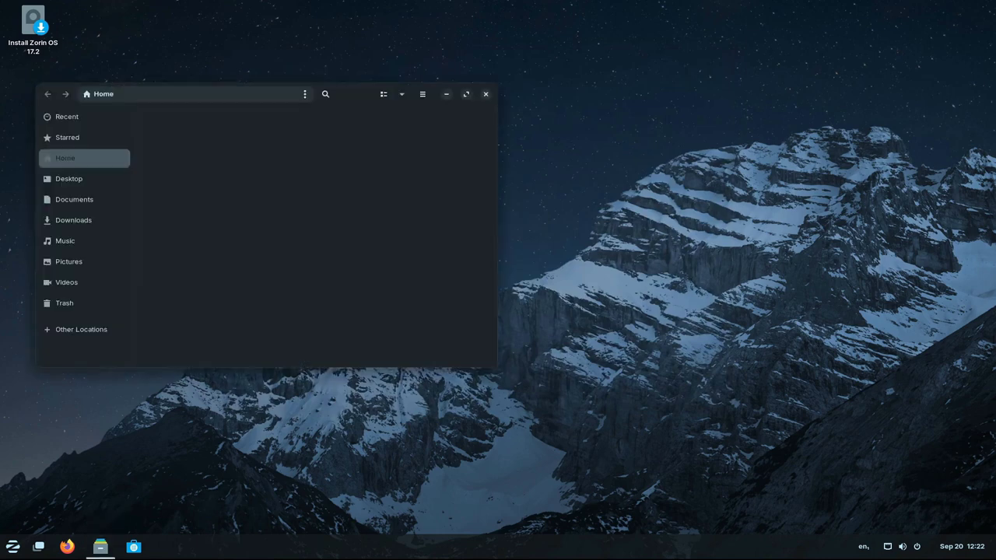
drag(354, 94, 525, 116)
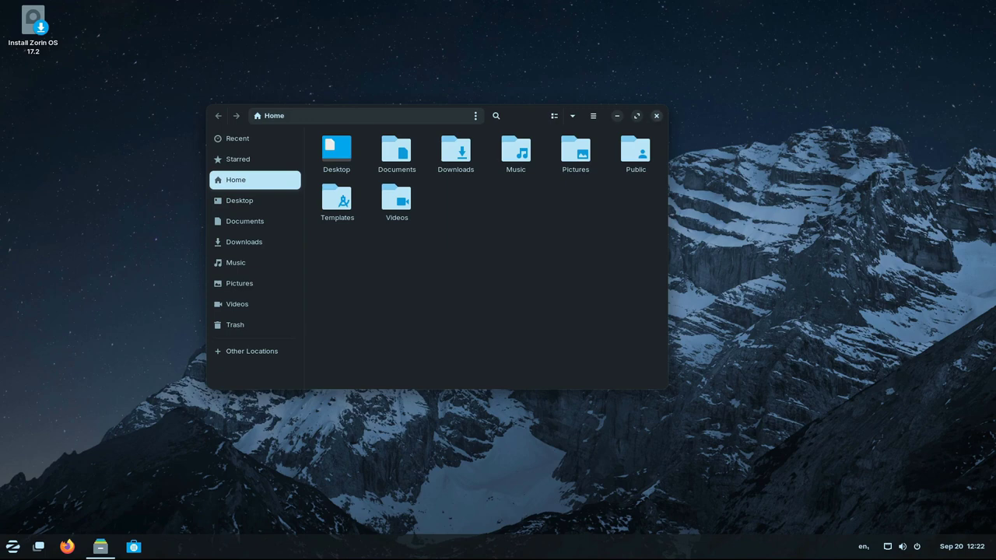
- Enlarge the Home folder icons by two zoom levels and return them to their original size
key(ctrl+plus)
key(ctrl+plus)
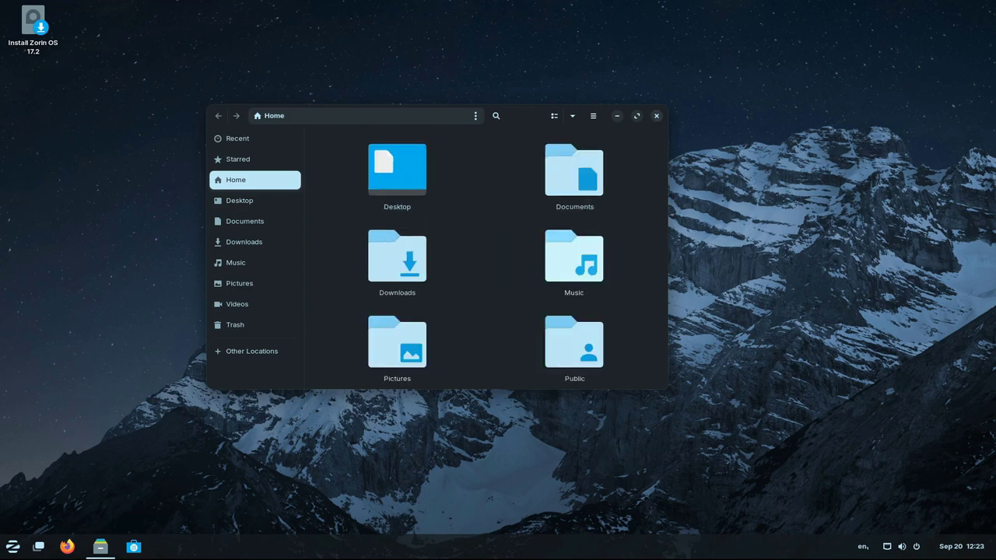
key(ctrl+minus)
key(ctrl+minus)
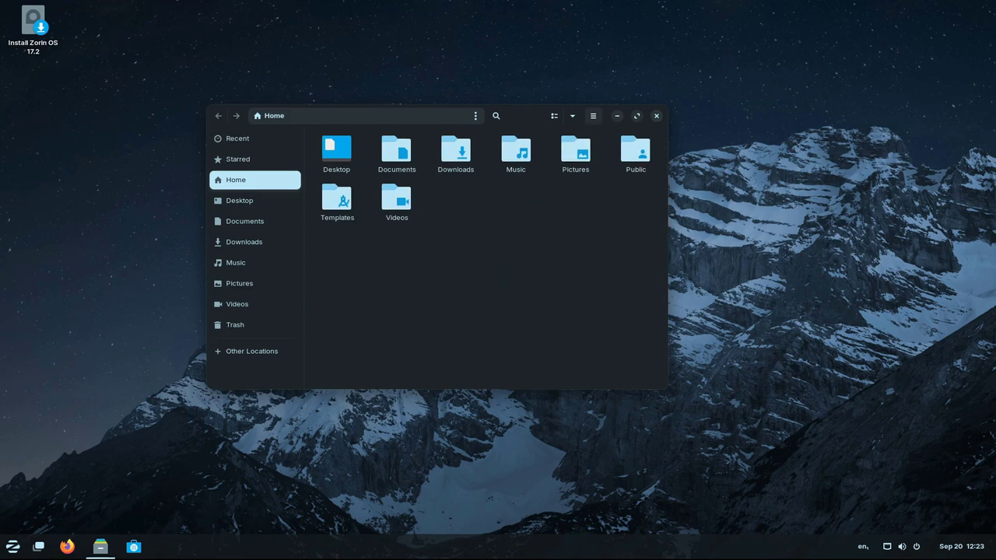
- View the version information of the Files app, and close both the information dialog and the file manager
click(592, 115)
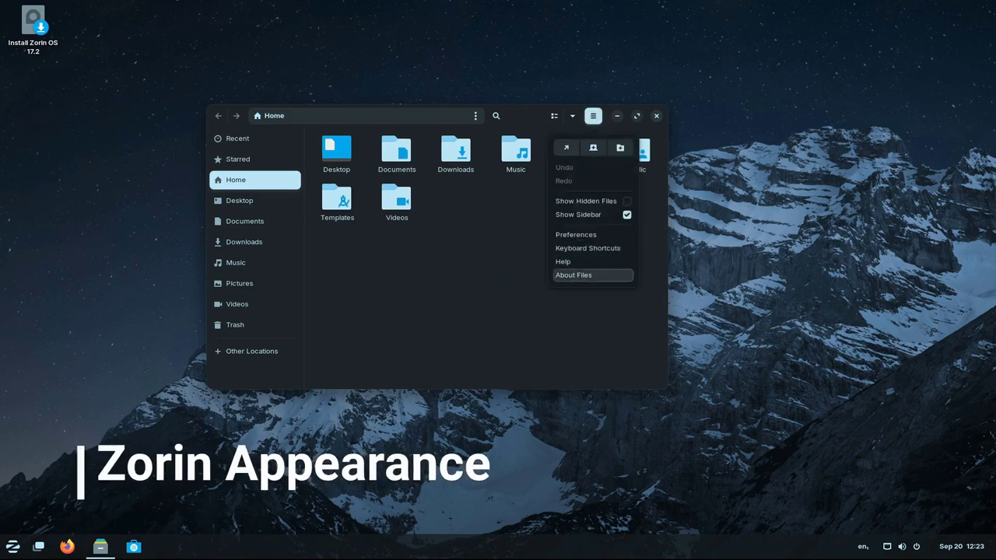
click(573, 274)
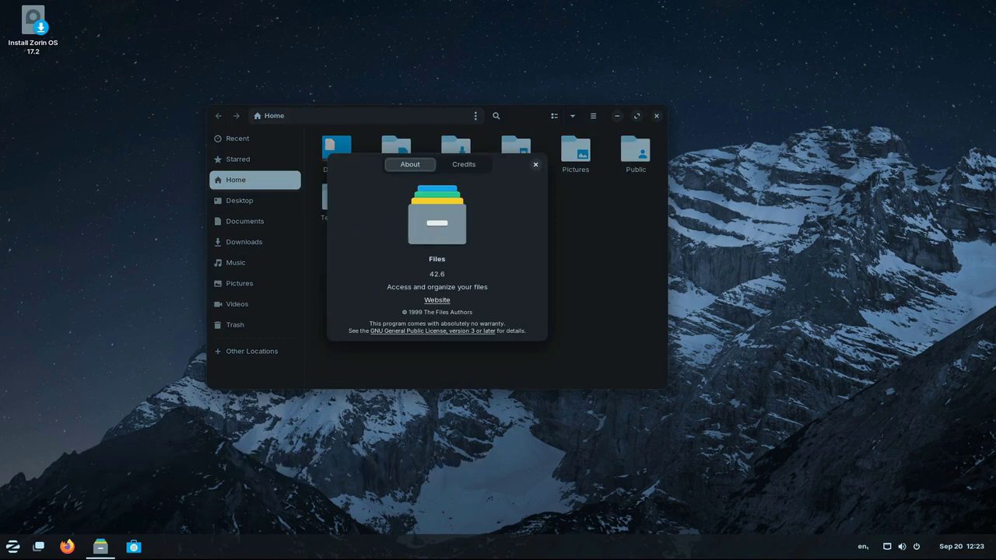
click(535, 164)
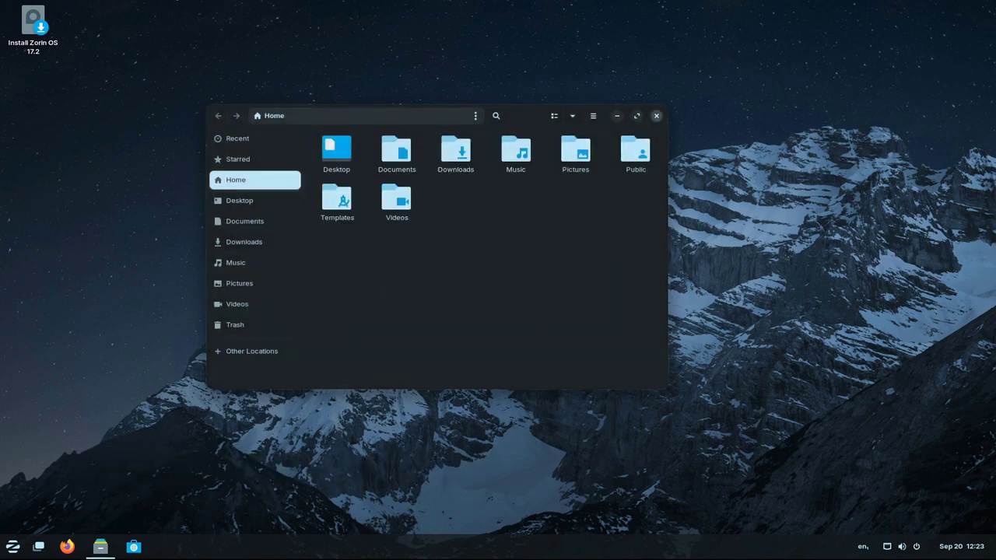
click(656, 116)
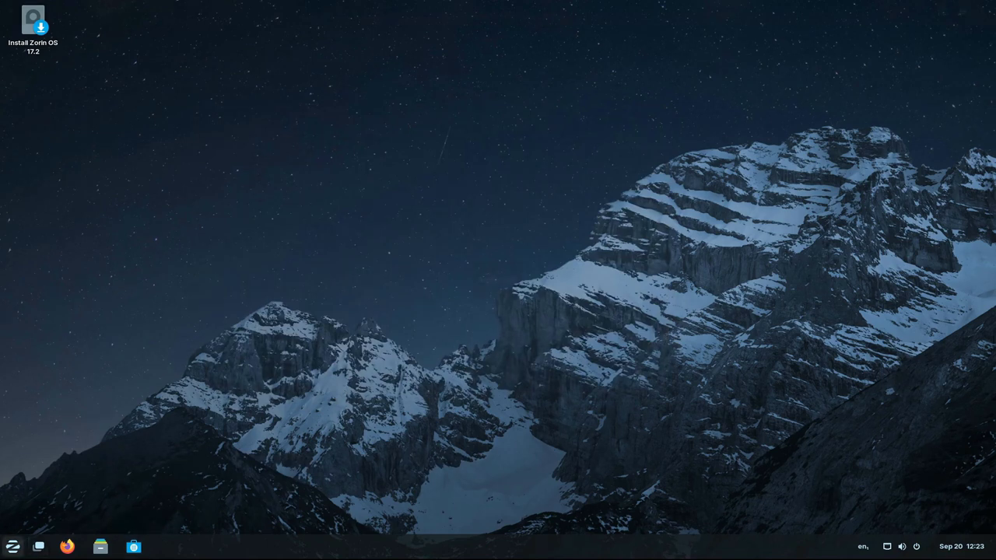
- Find Zorin Appearance with the search term "zori" and open its Theme settings, moving the window higher on the desktop
click(13, 546)
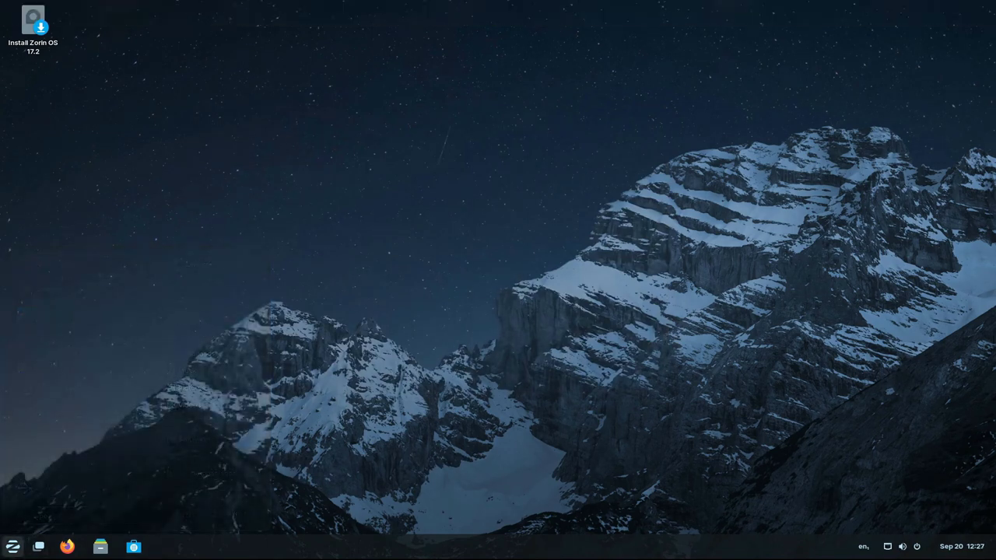
click(12, 546)
text(zori)
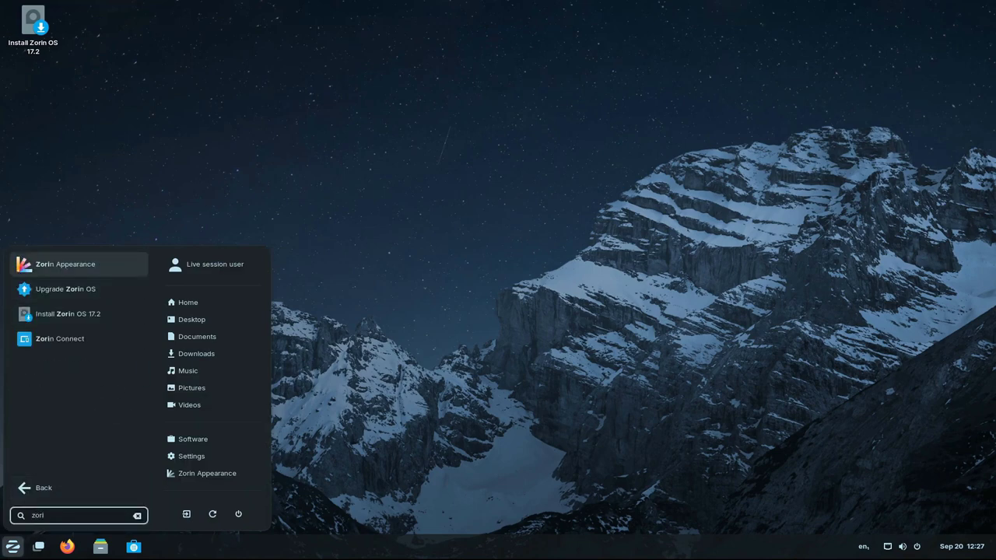
click(63, 265)
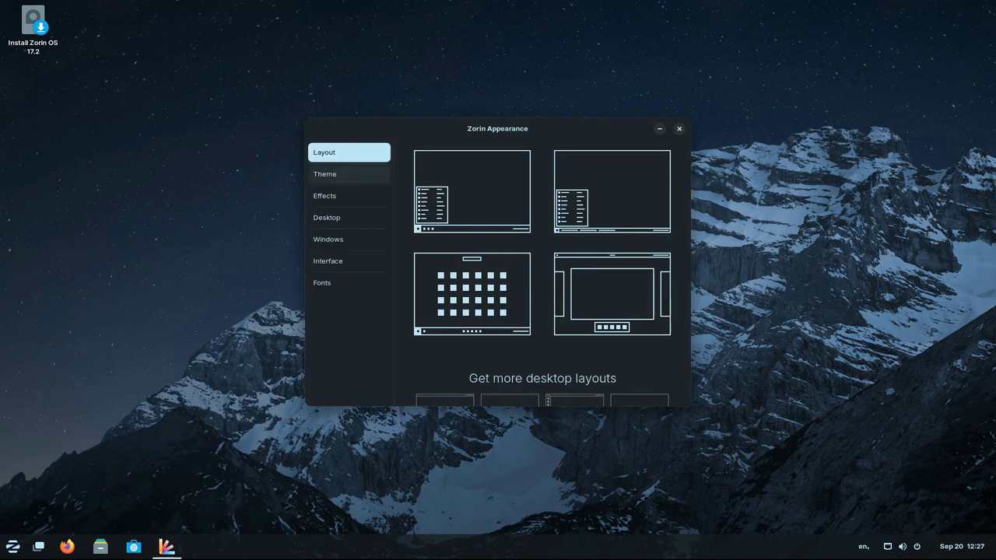
click(348, 174)
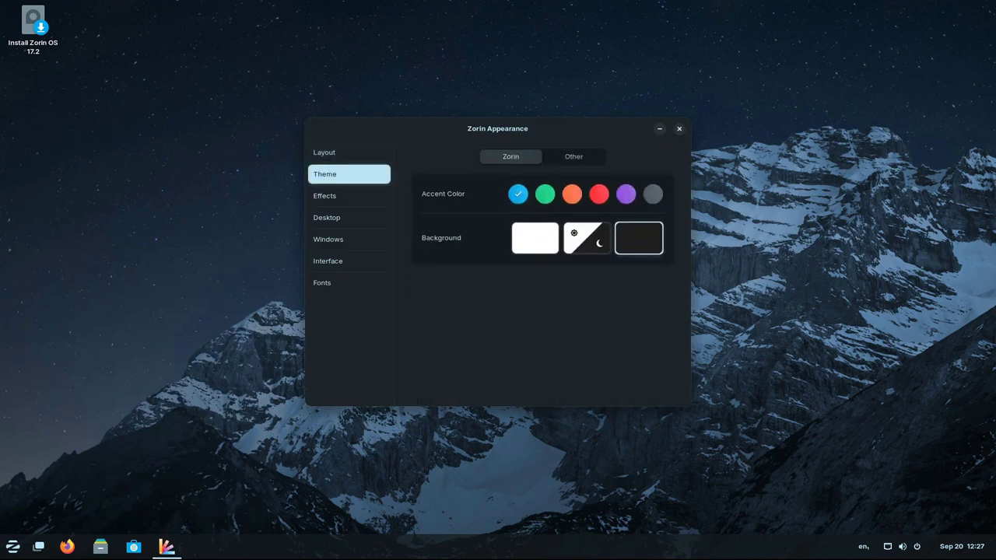
drag(451, 129, 436, 44)
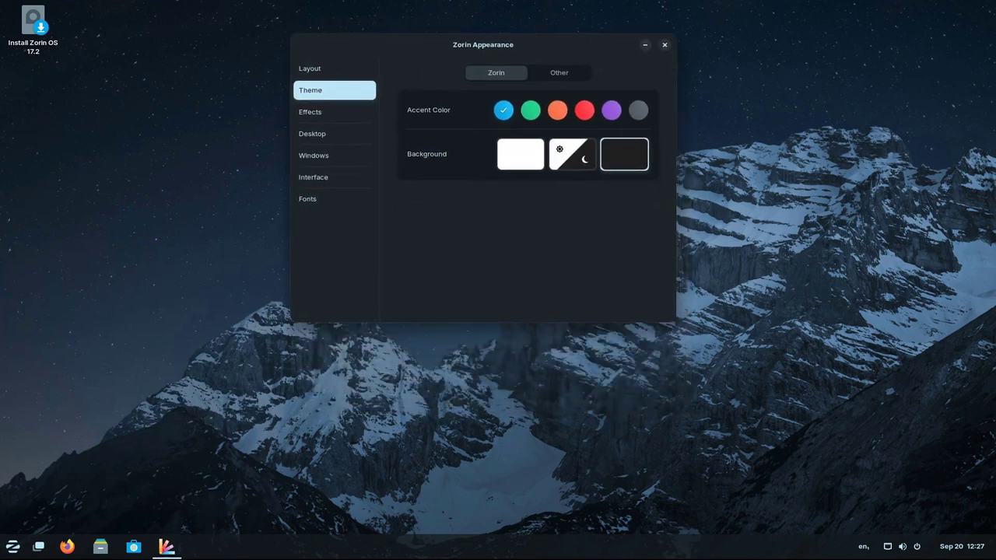
- Try the Handhelds, Redglass and Whiteglass cursor themes and return the cursor to Adwaita (default)
click(558, 73)
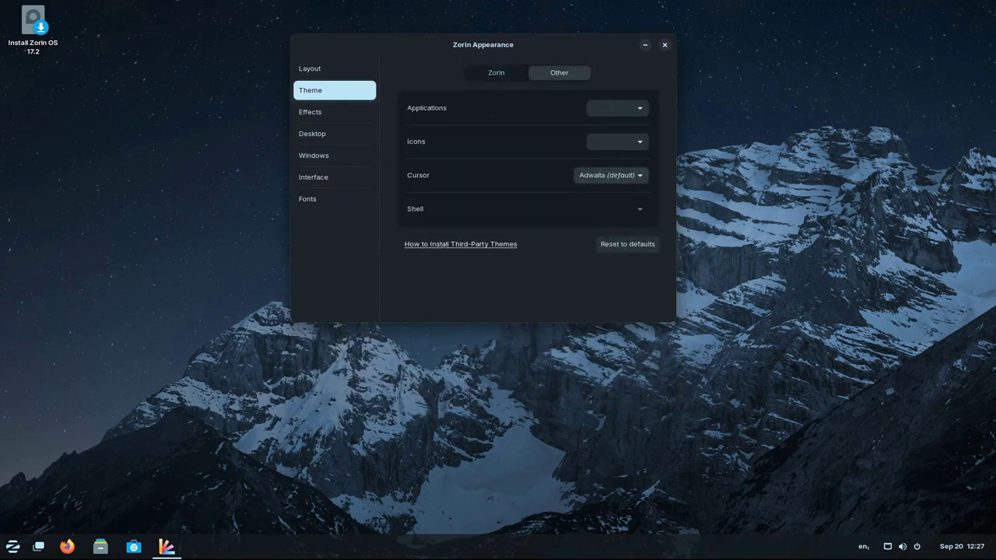
click(611, 175)
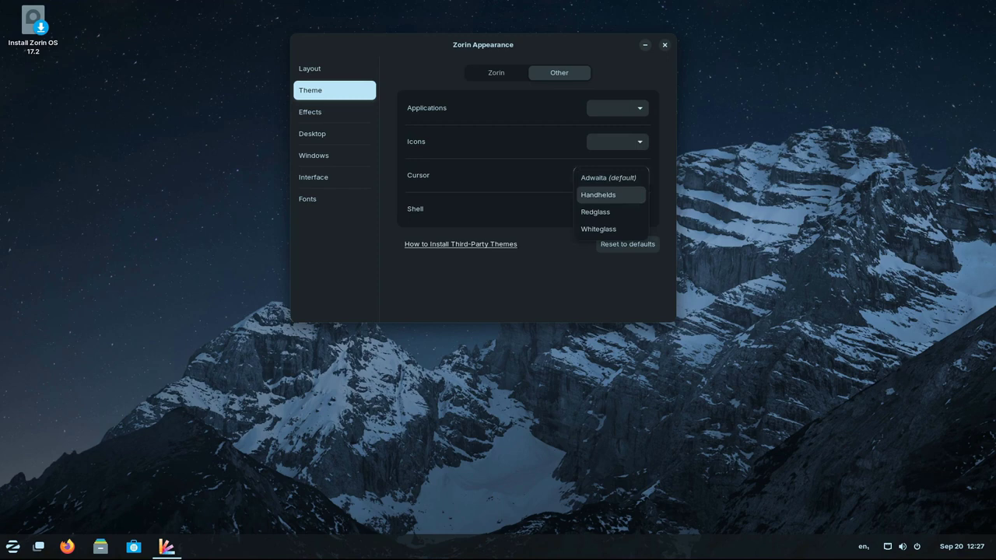
click(611, 194)
click(611, 176)
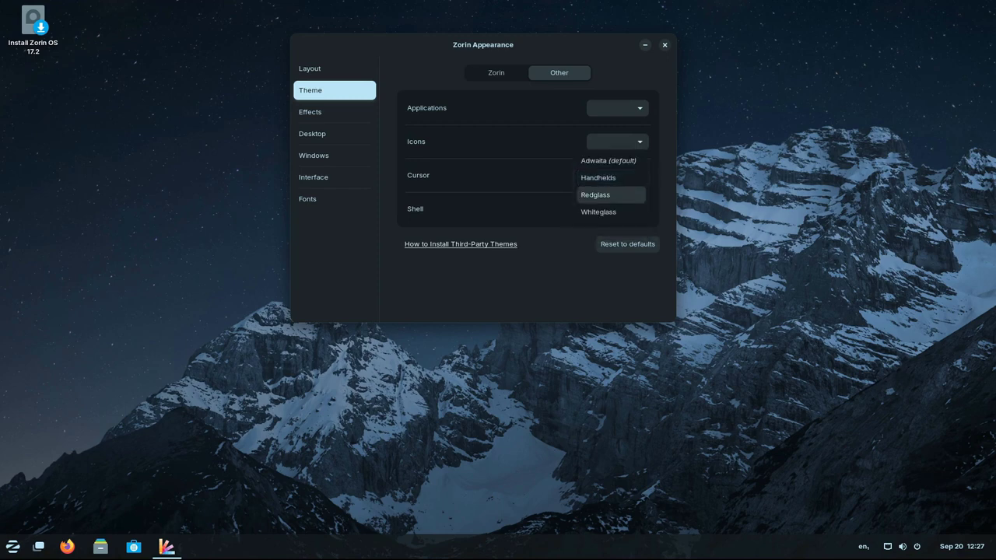
click(610, 194)
click(610, 176)
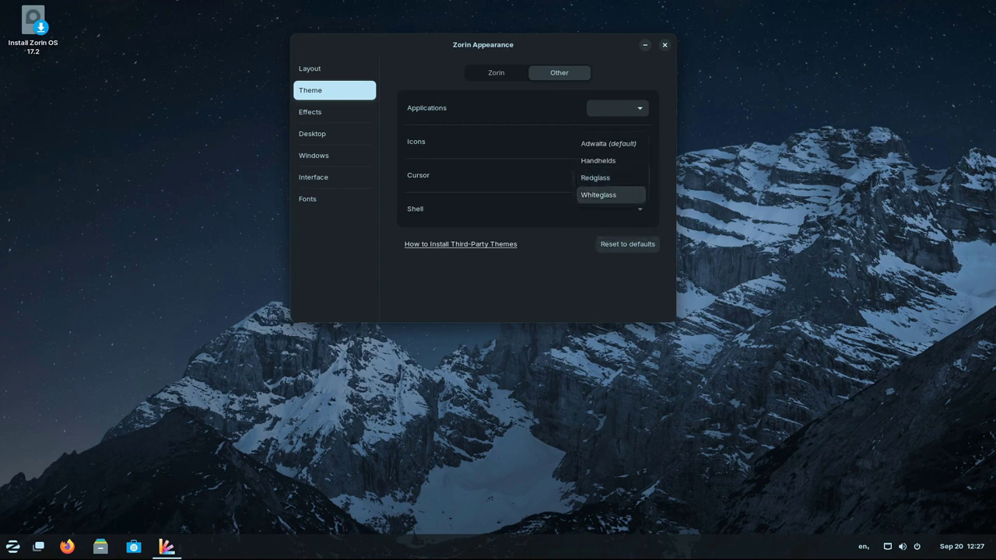
click(610, 194)
click(610, 176)
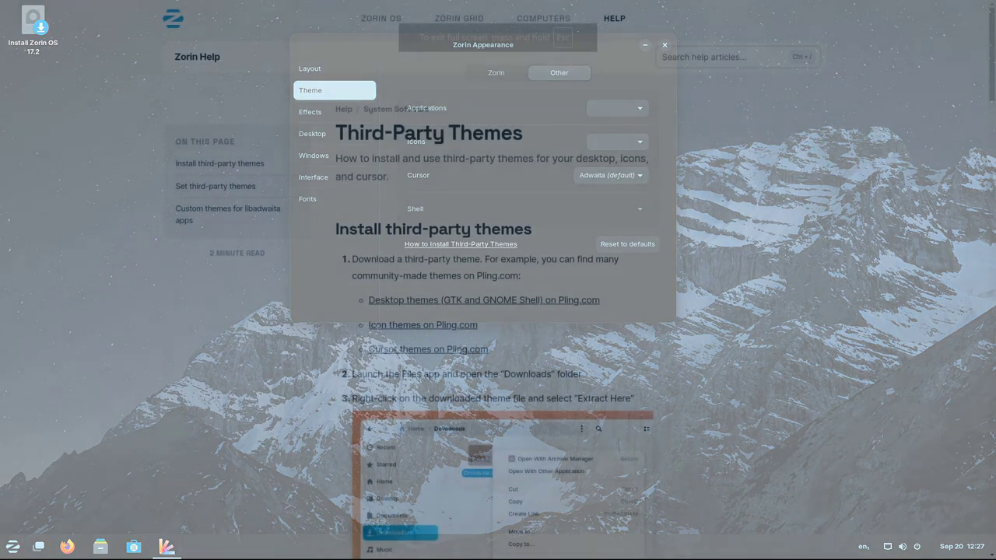
- Read the Zorin Help article on third-party themes in the browser, covering installing, setting and customizing themes for libadwaita apps
drag(336, 133, 522, 133)
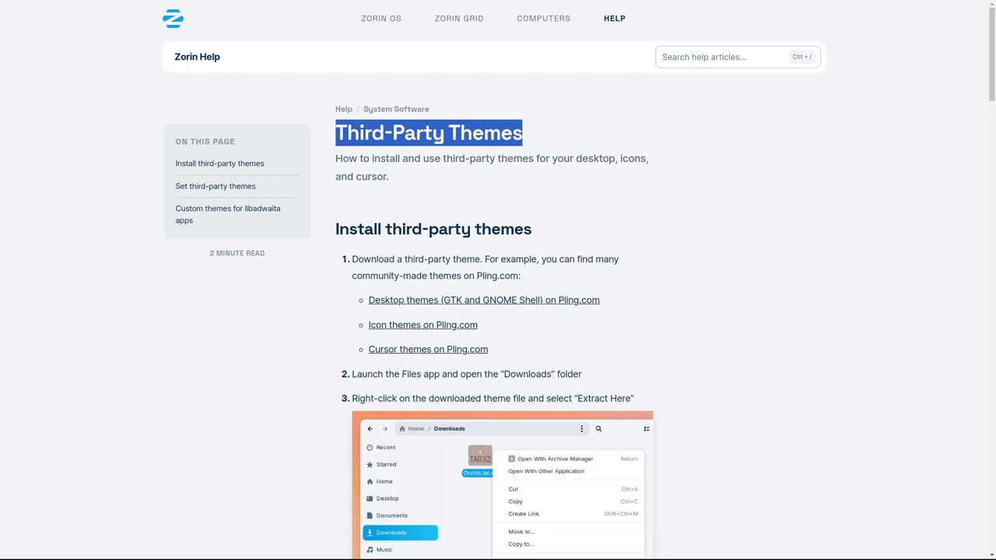
scroll(497, 311, down, 2)
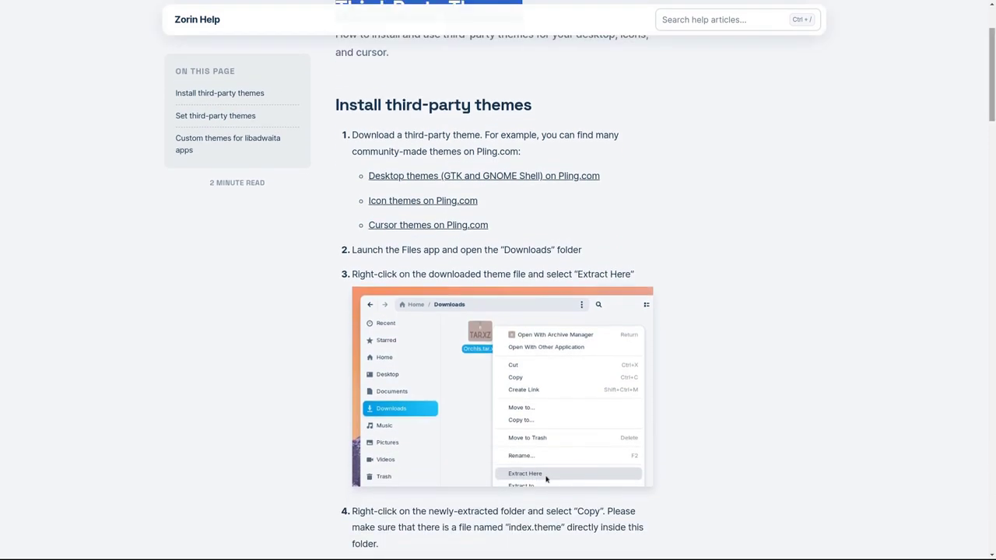
scroll(497, 311, down, 2)
scroll(498, 311, down, 3)
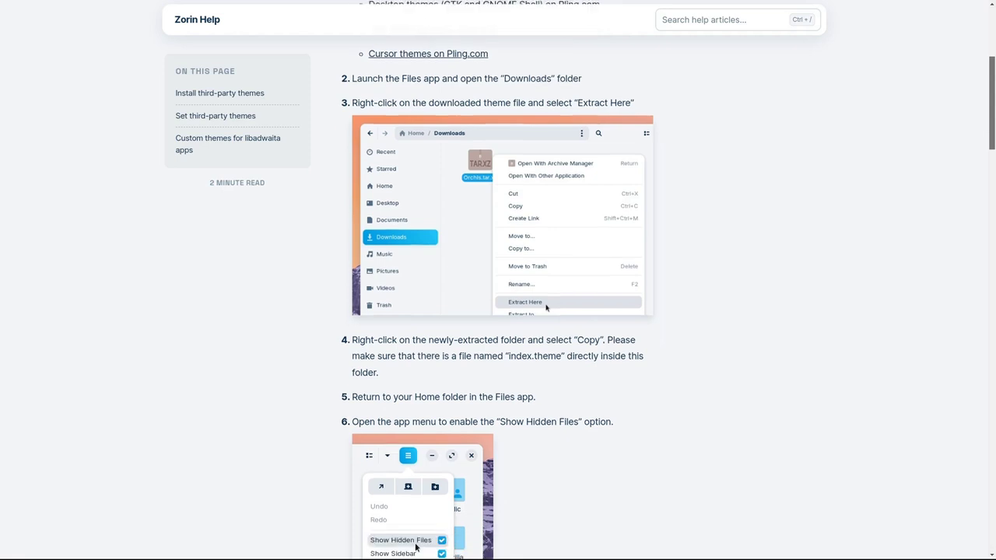
scroll(498, 311, down, 3)
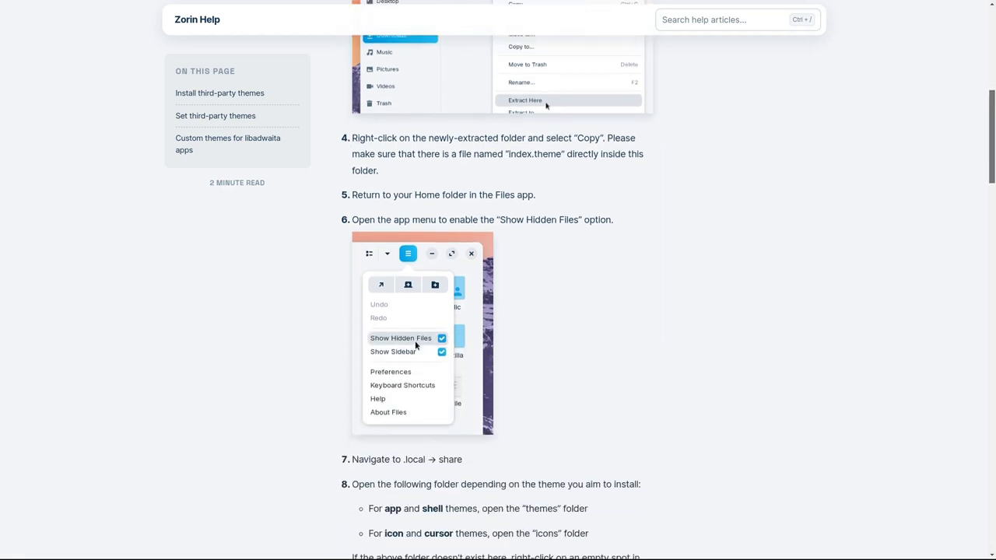
scroll(498, 311, down, 3)
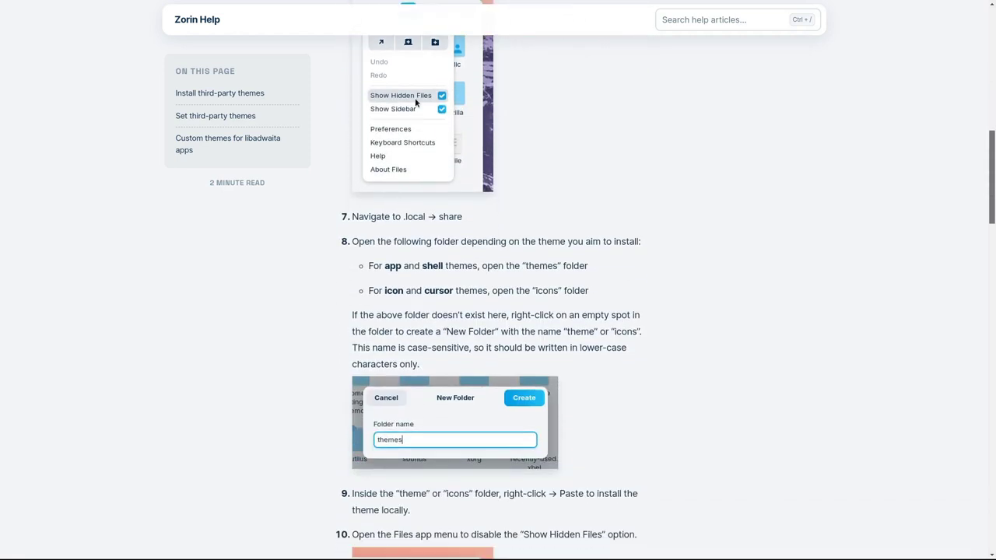
scroll(498, 311, down, 3)
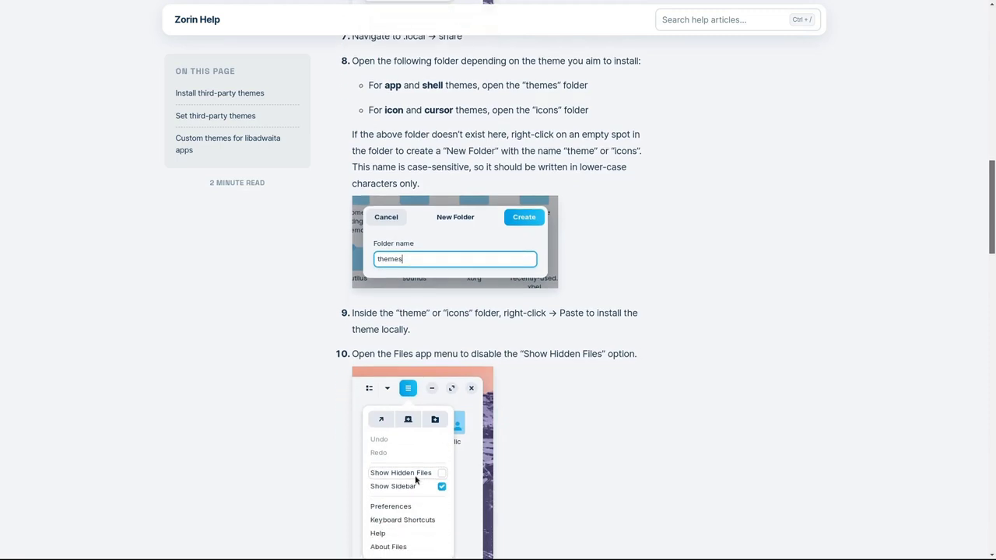
scroll(497, 311, down, 4)
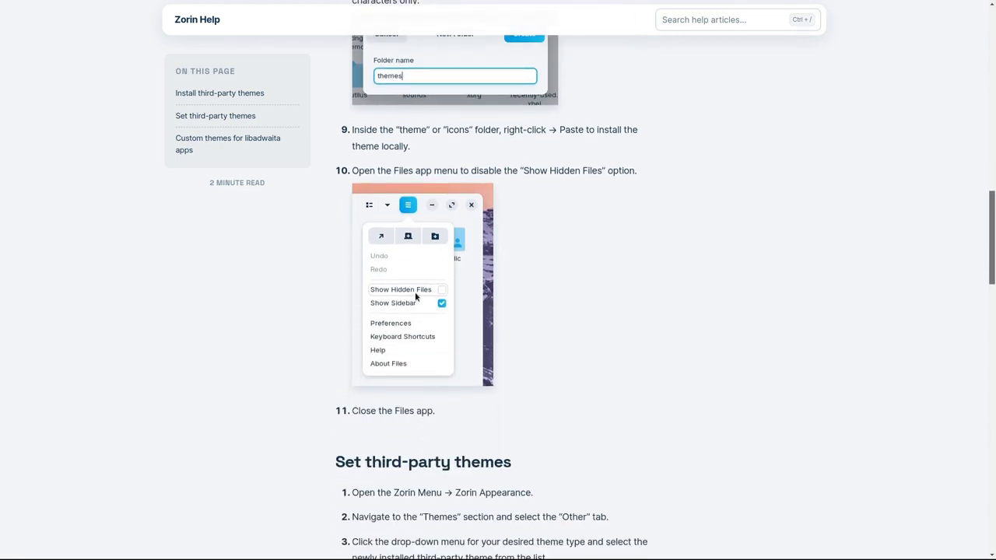
scroll(498, 312, down, 3)
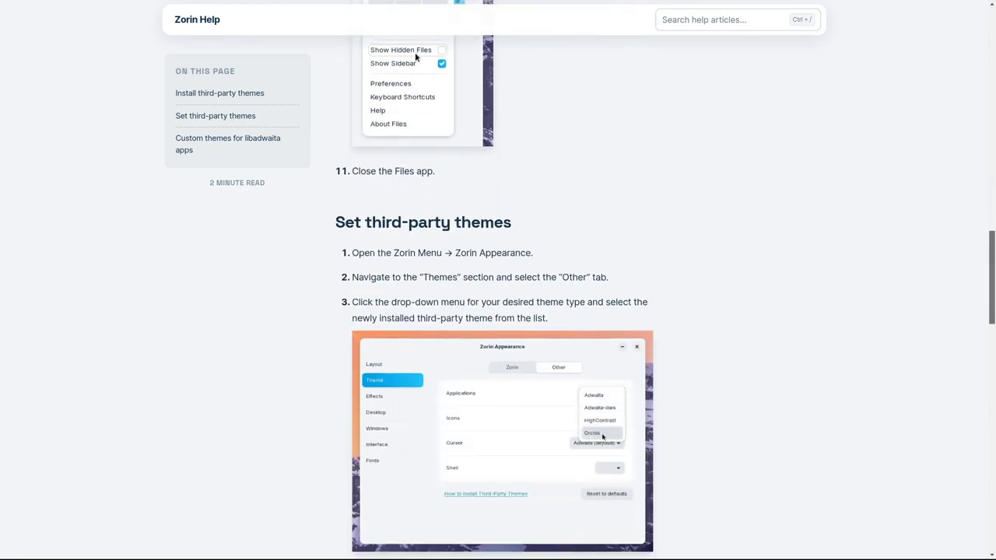
scroll(497, 311, down, 2)
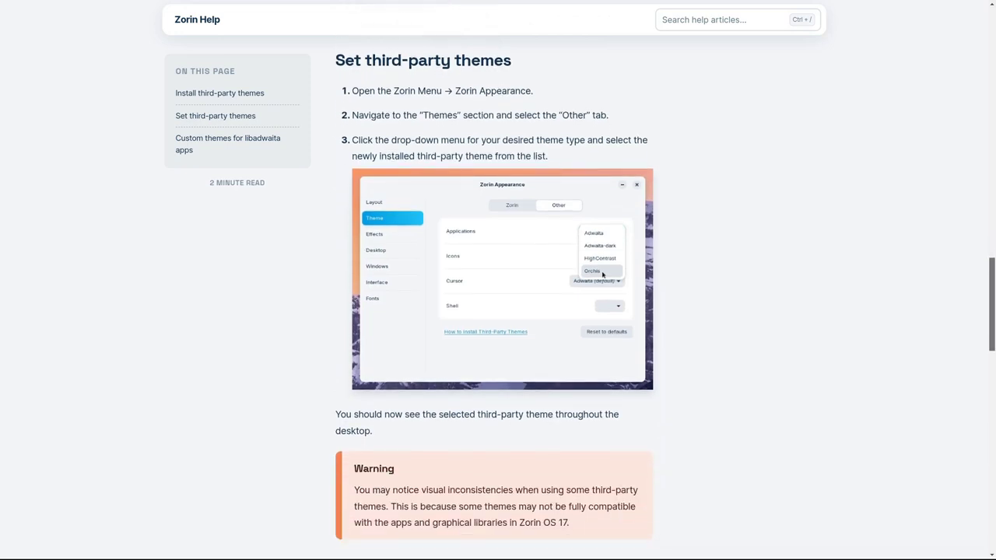
scroll(497, 311, down, 1)
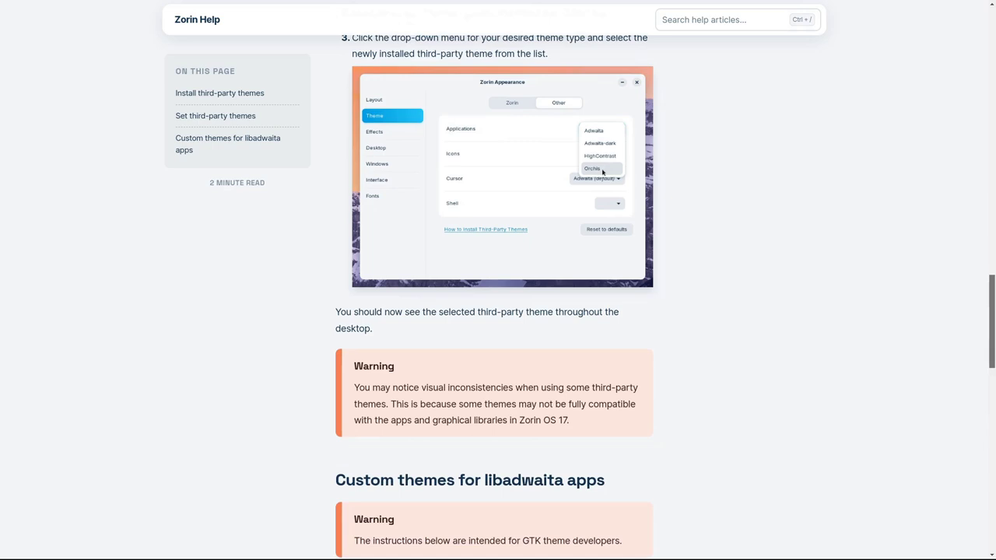
scroll(498, 311, down, 2)
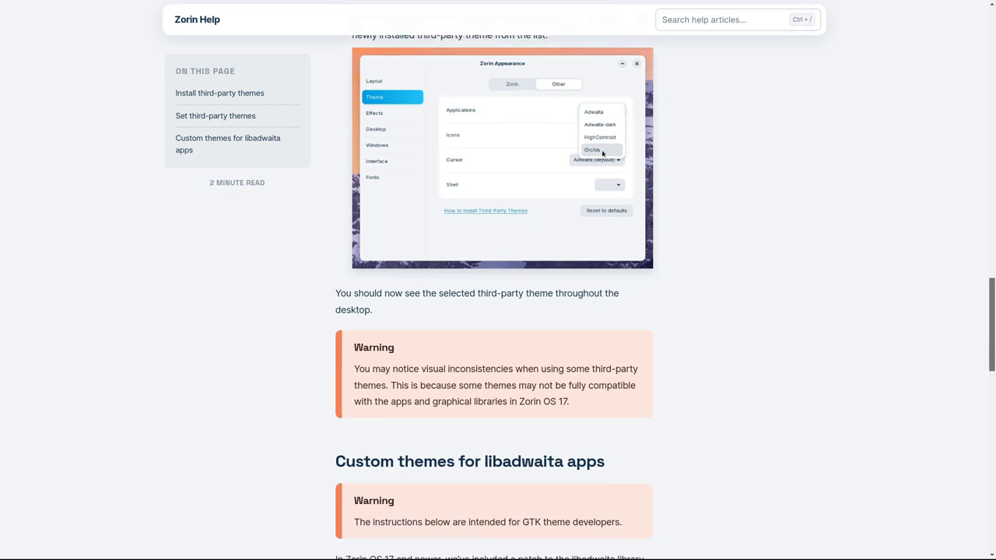
scroll(498, 311, down, 4)
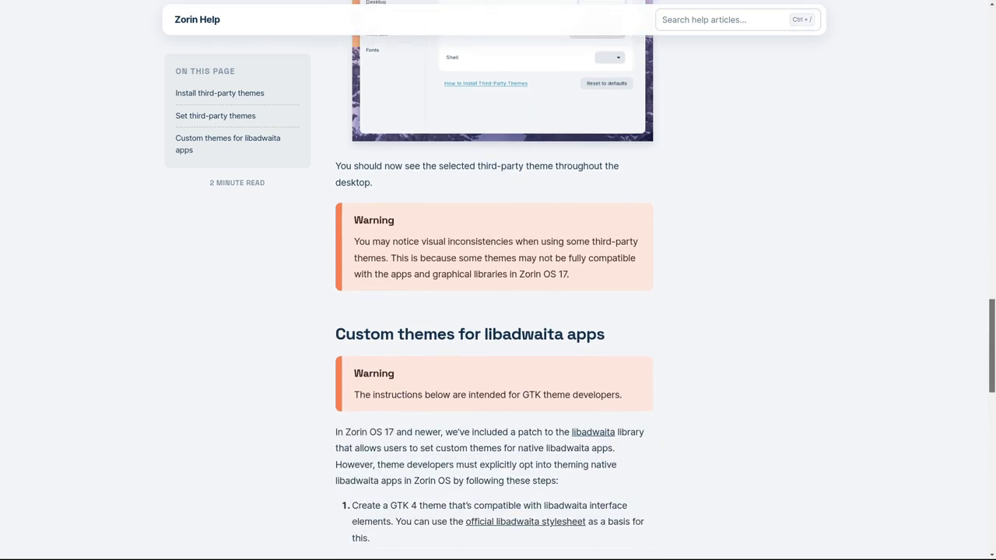
scroll(498, 311, down, 5)
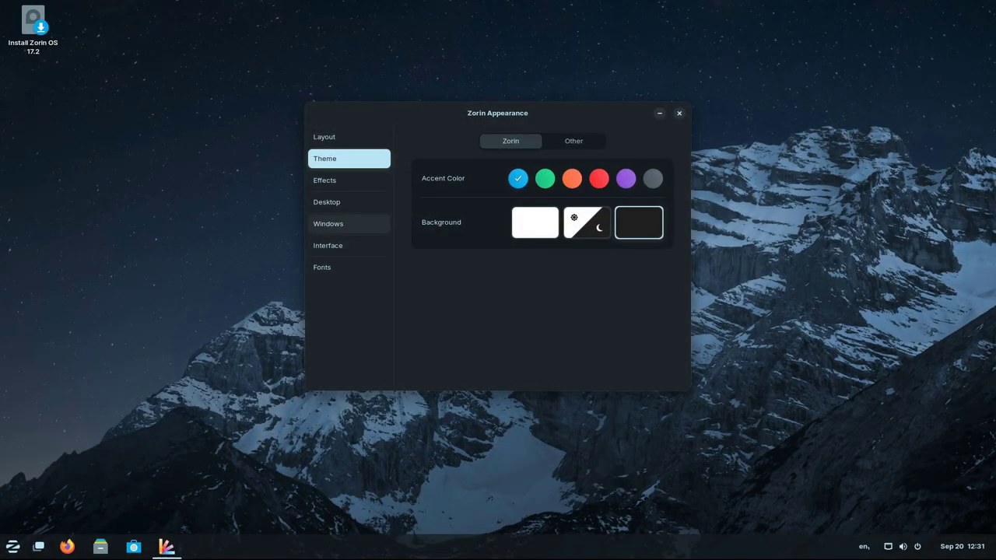
- Inspect the available choices for New Window Placement and Window Action Key in Zorin Appearance's Windows settings
click(349, 223)
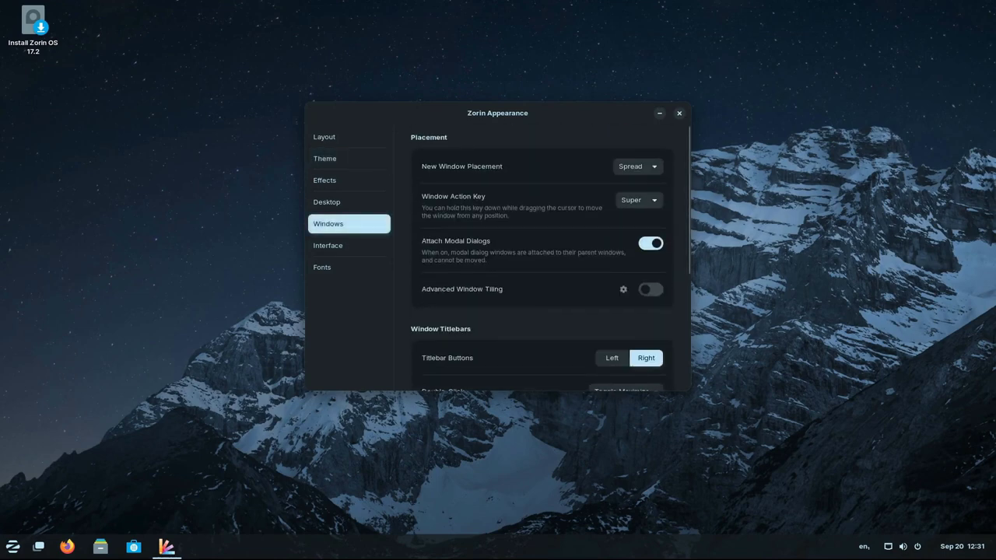
click(636, 166)
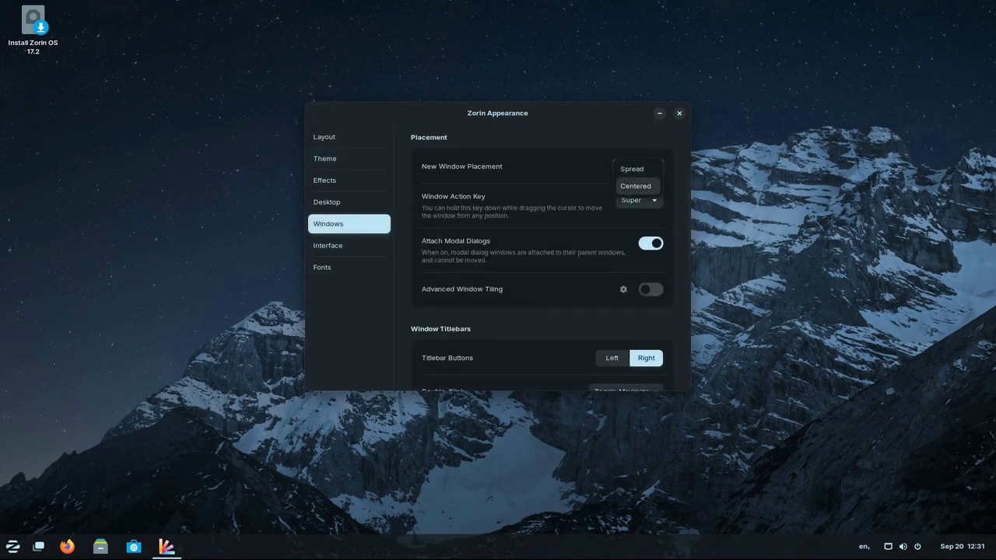
click(640, 202)
click(639, 202)
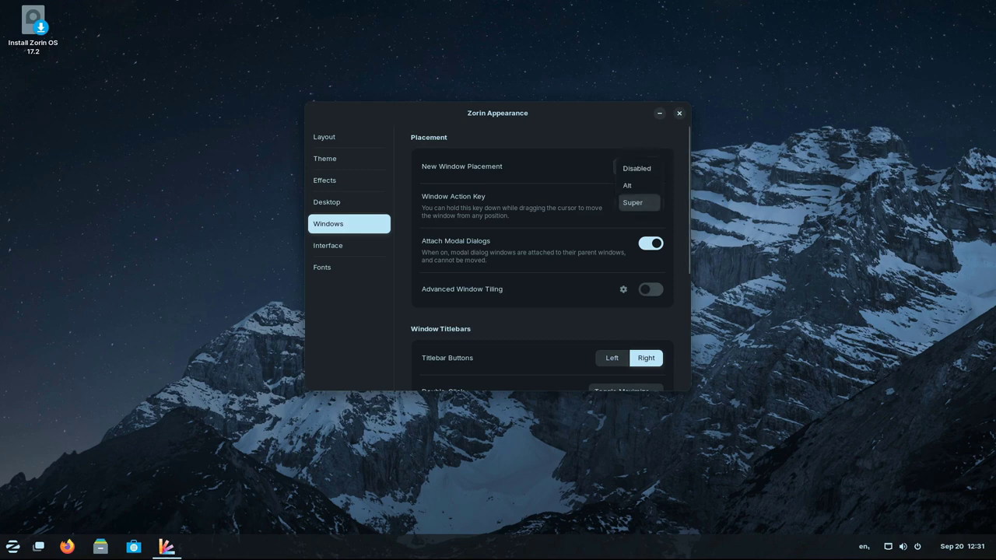
click(679, 164)
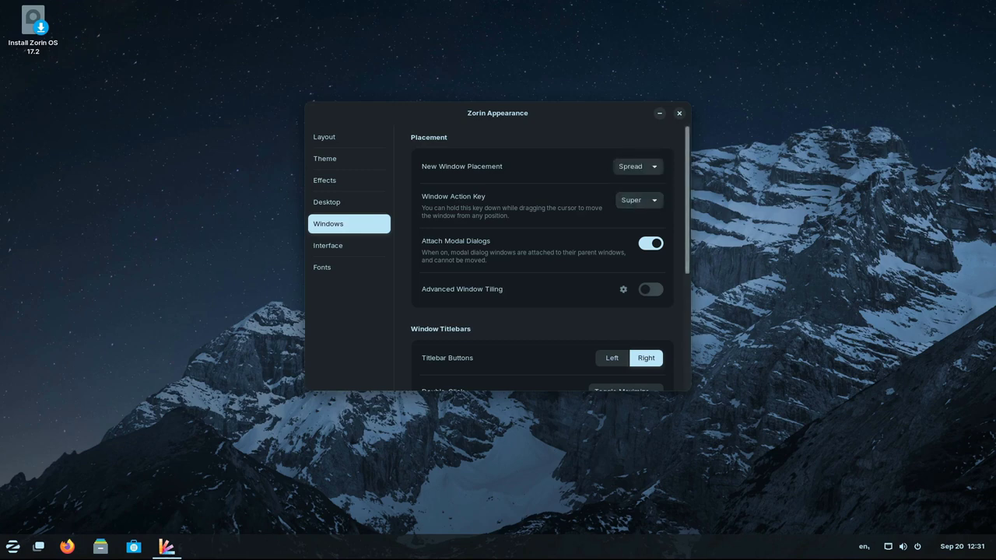
- Try placing the titlebar buttons on the left in the Windows settings and return them to Right
scroll(541, 257, down, 4)
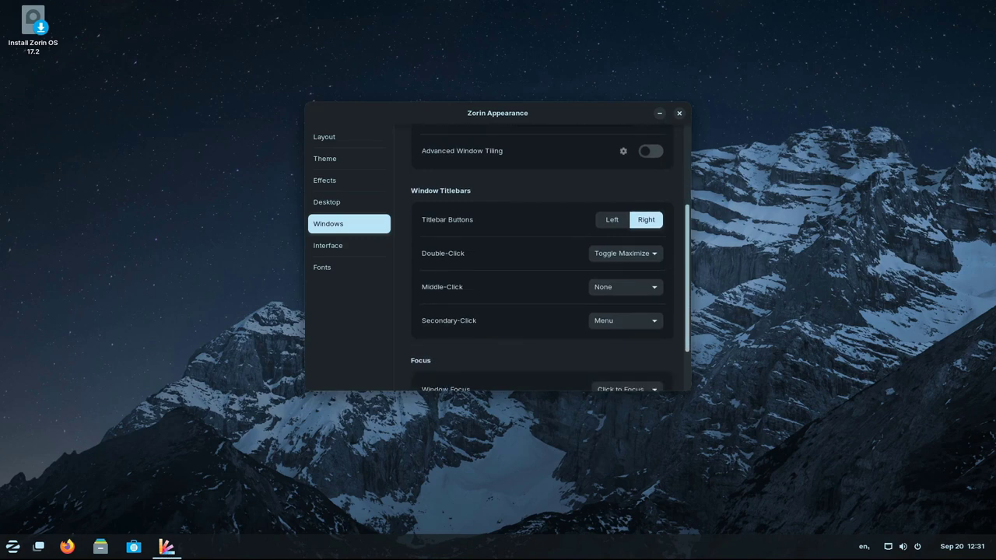
scroll(541, 257, down, 2)
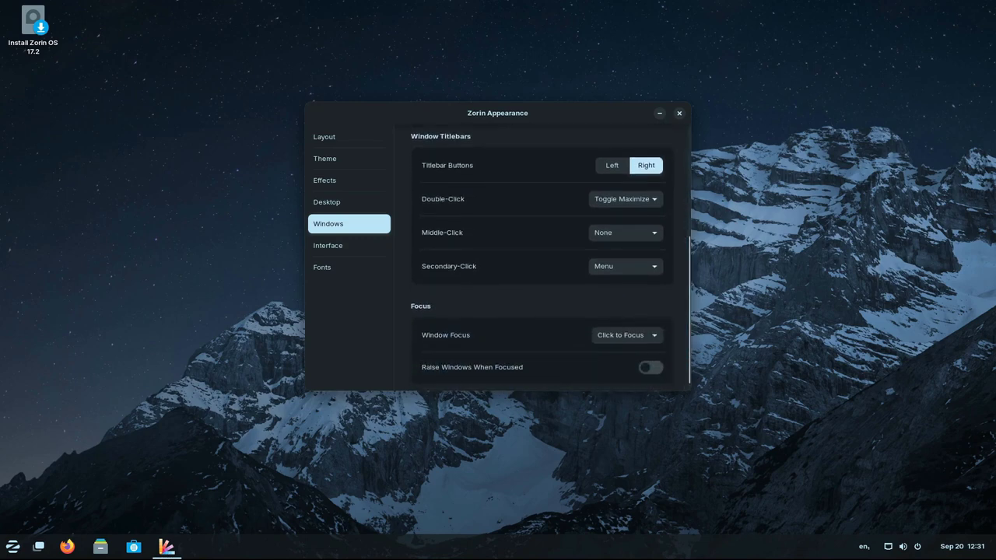
click(612, 165)
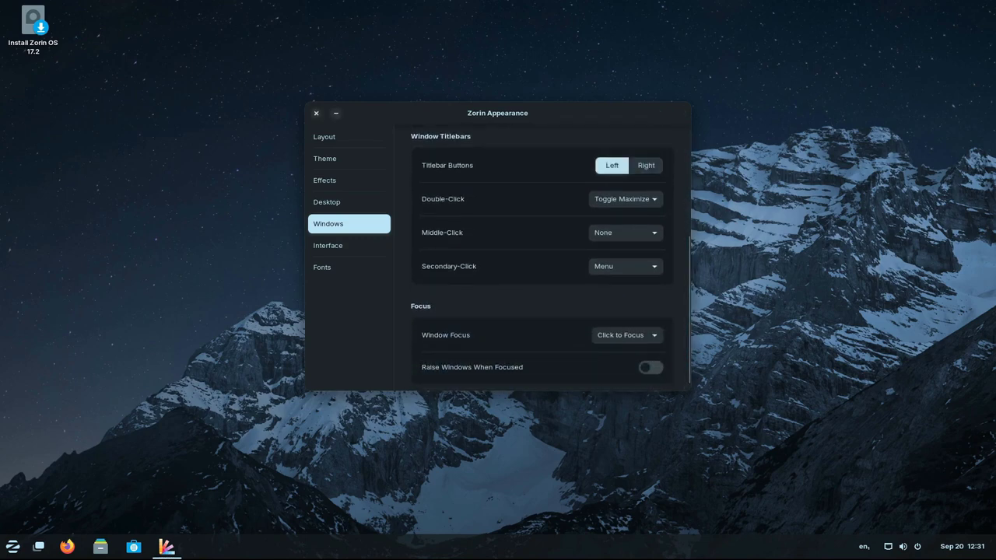
click(645, 165)
click(612, 165)
click(645, 166)
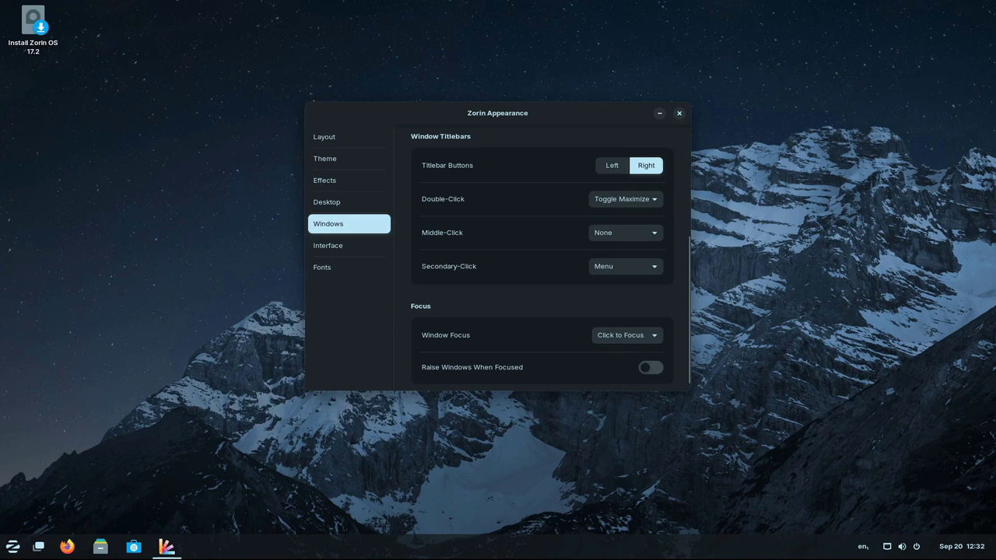
- Turn on Advanced Window Tiling in the Windows placement settings and open its detailed options
scroll(550, 253, up, 4)
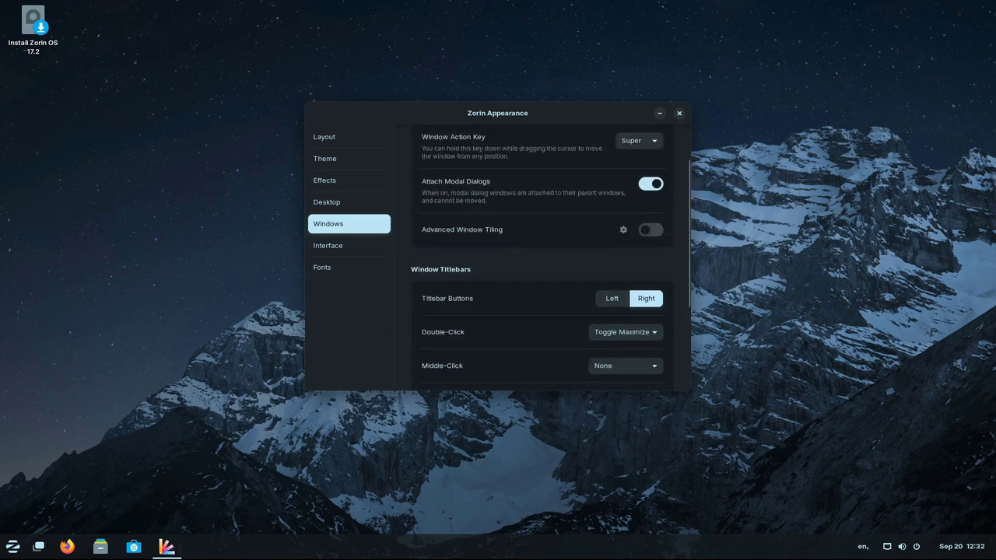
click(650, 229)
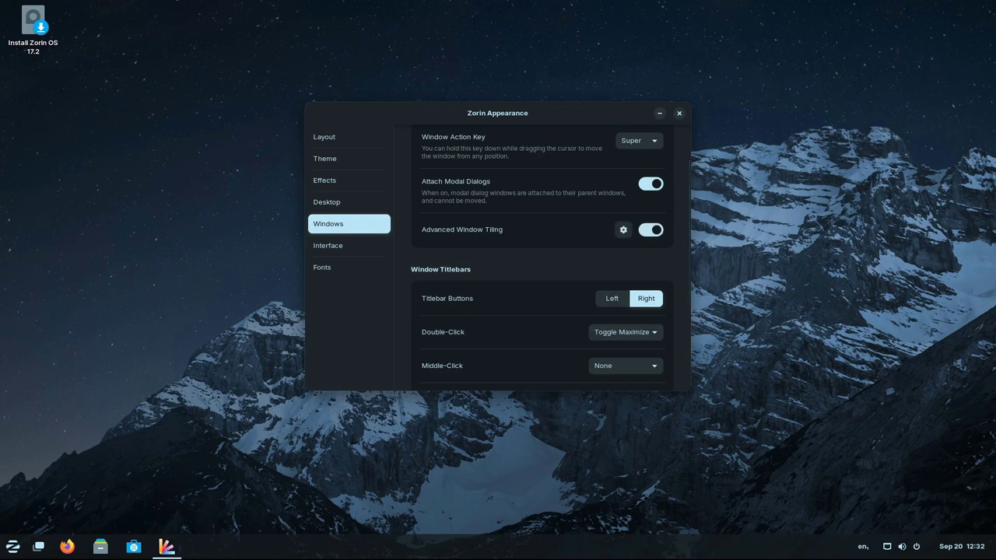
click(623, 230)
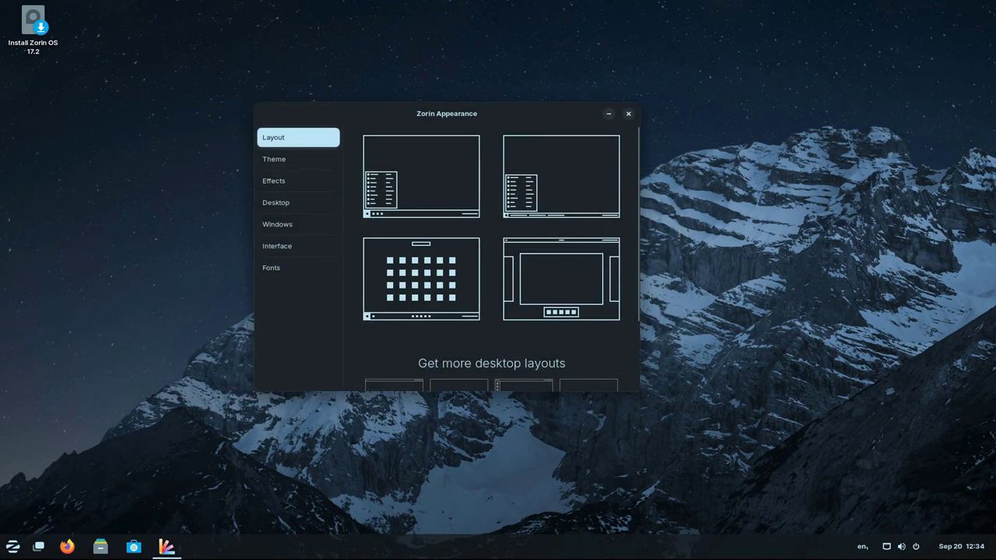
- Switch Overlay Scrollbars off and back on in Zorin Appearance's Interface settings
click(277, 245)
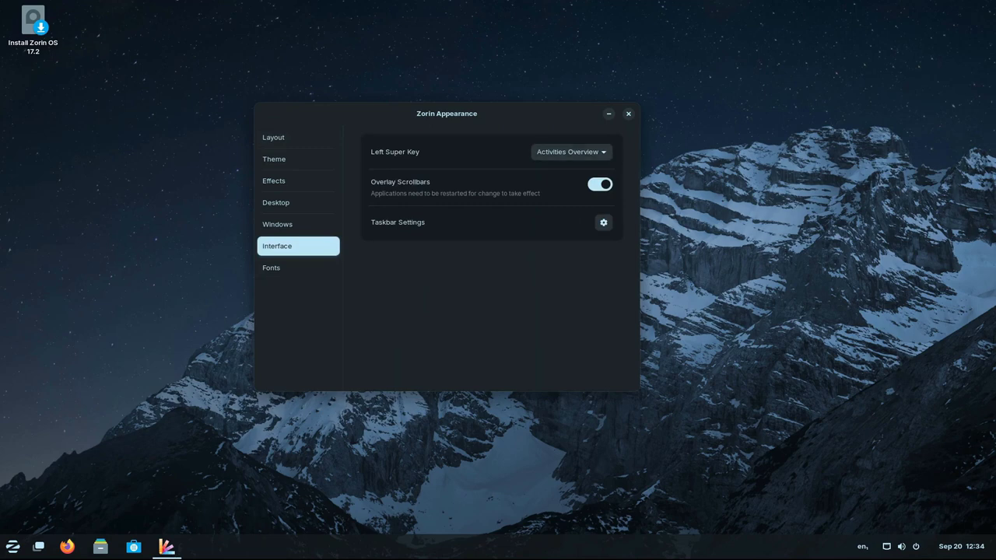
click(600, 185)
click(599, 185)
- Open the Taskbar Settings, inspect the panel's Position and Style options, and close them
click(602, 222)
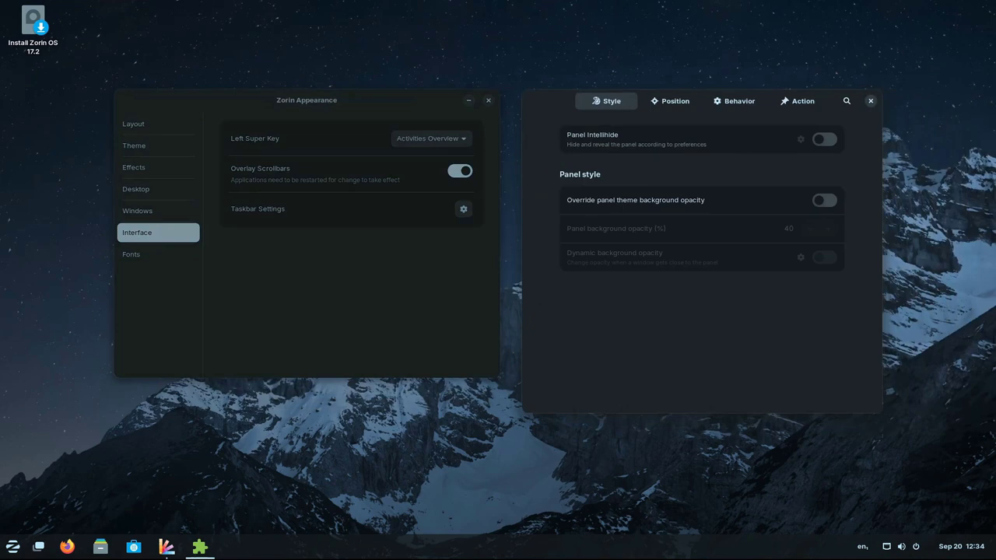
click(669, 101)
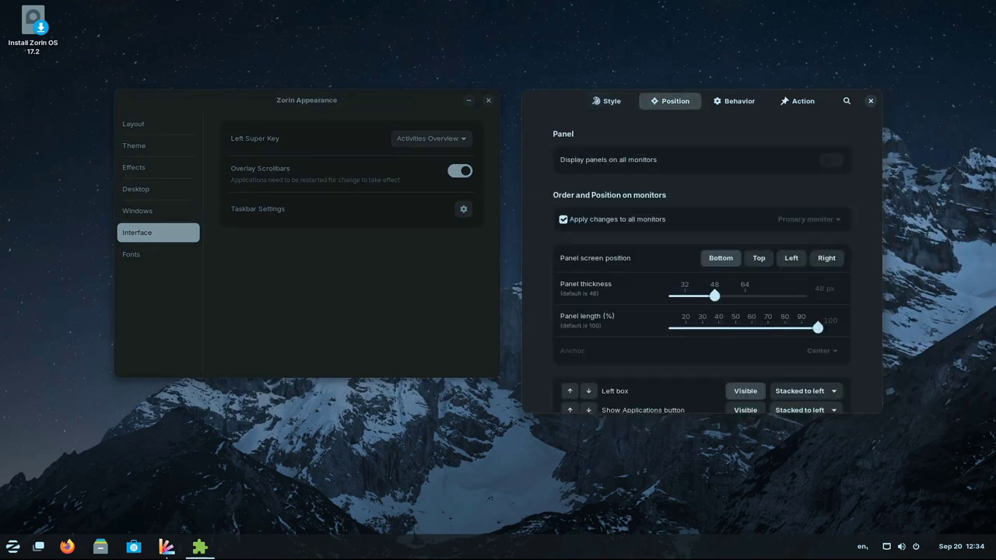
click(606, 101)
click(871, 101)
- Move the Zorin Appearance window towards the middle of the desktop and toggle Overlay Scrollbars off and on again
drag(388, 101, 560, 109)
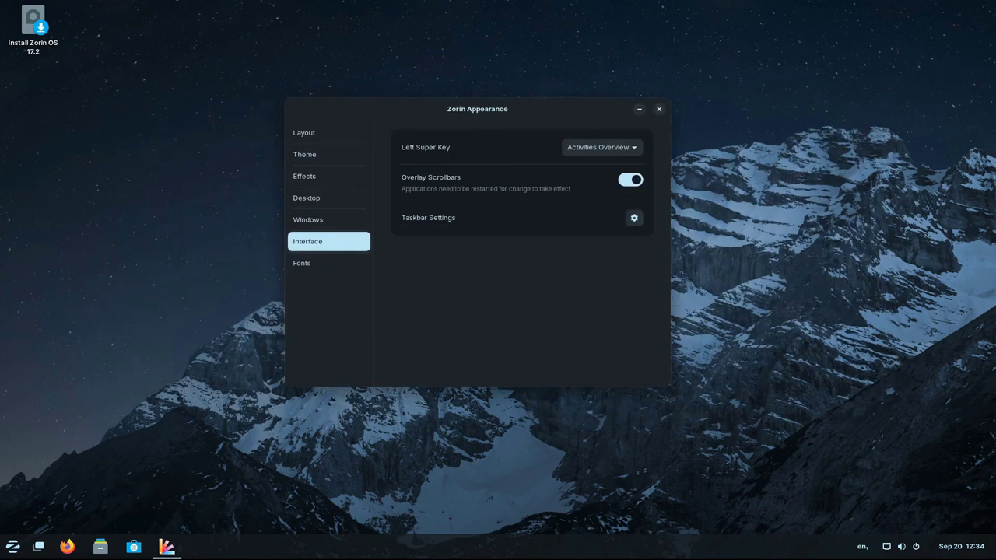
click(630, 179)
click(630, 180)
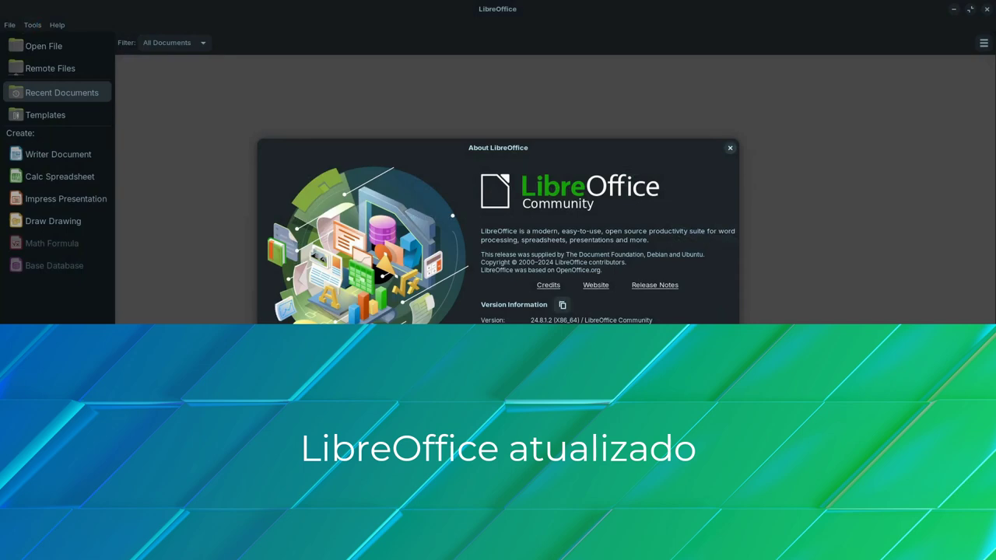
- Close the About LibreOffice dialog
key(Escape)
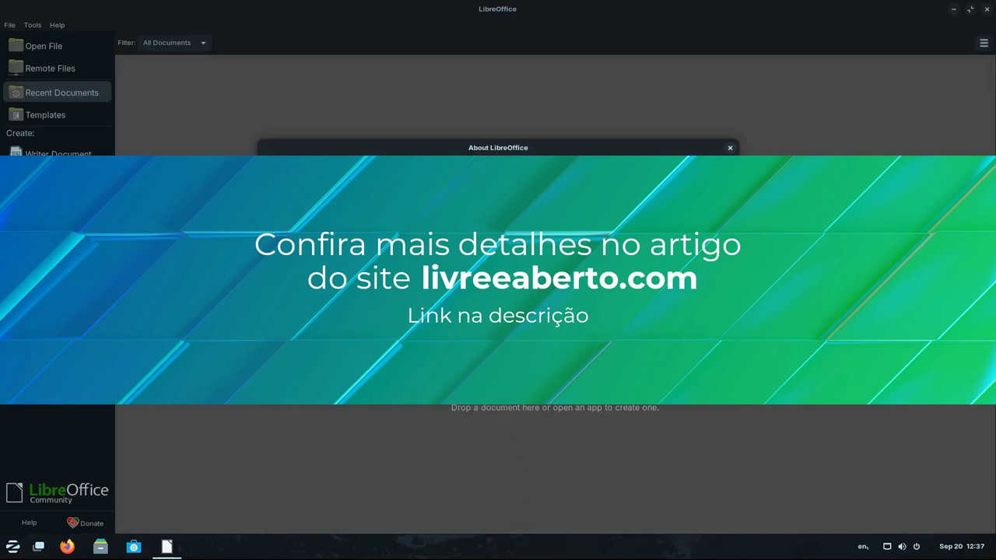
click(730, 148)
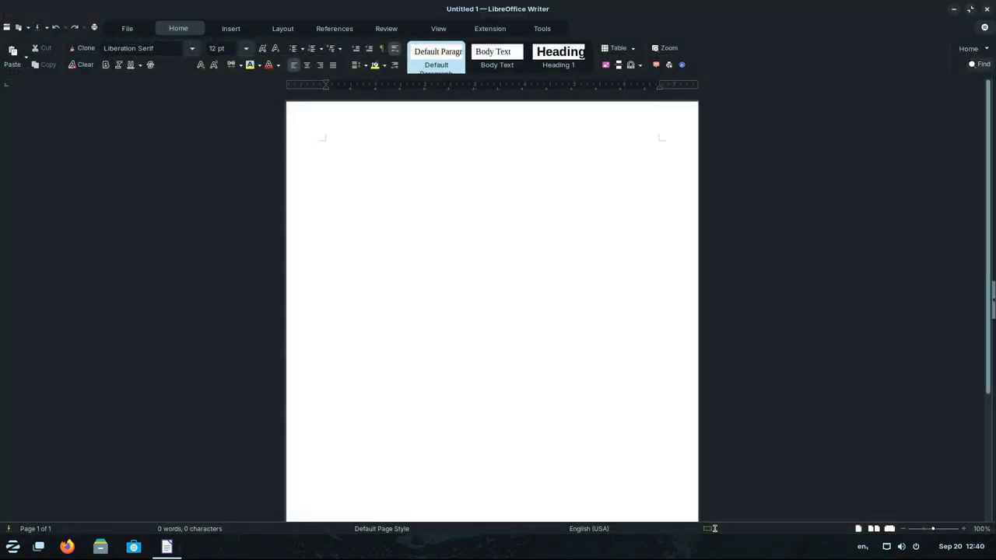
- Bring up Find in the blank LibreOffice Writer document and enter the test text "dfhgfhfgfgh"
click(978, 65)
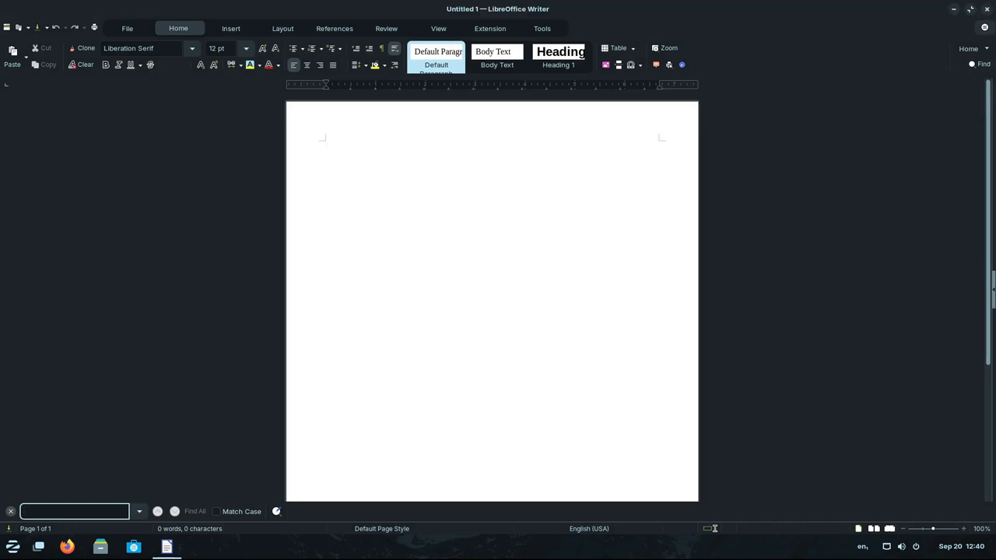
text(dfhgfhfgfg)
text(h)
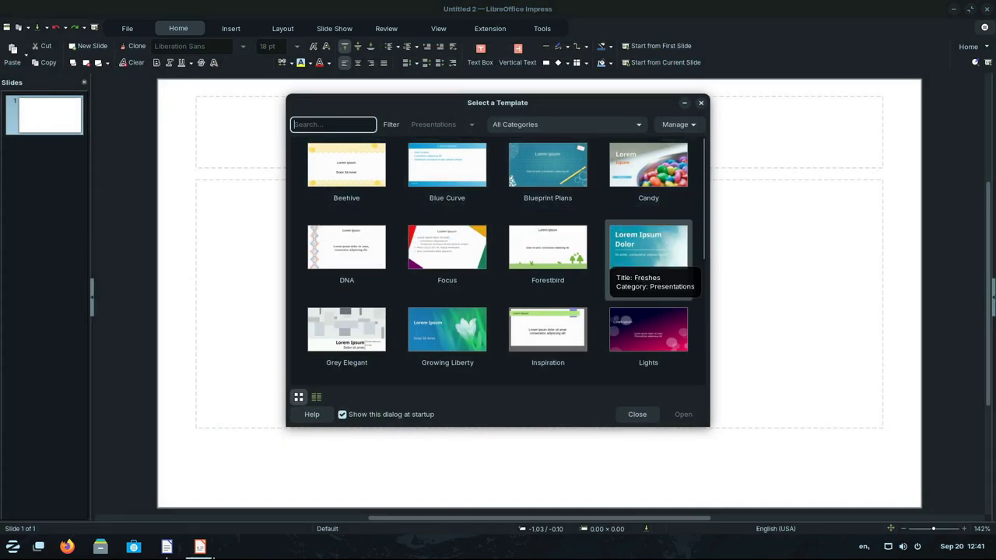
- Show the available category choices in LibreOffice Impress's Select a Template dialog
click(565, 124)
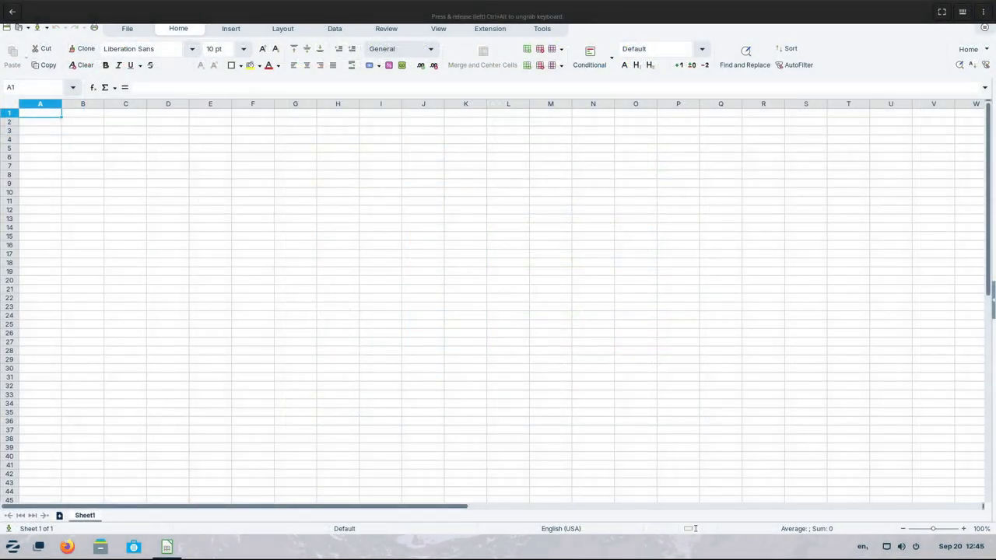
- Look through the Insert, Layout, Data, Review, View, Extension and Tools commands of the blank LibreOffice Calc spreadsheet
click(231, 29)
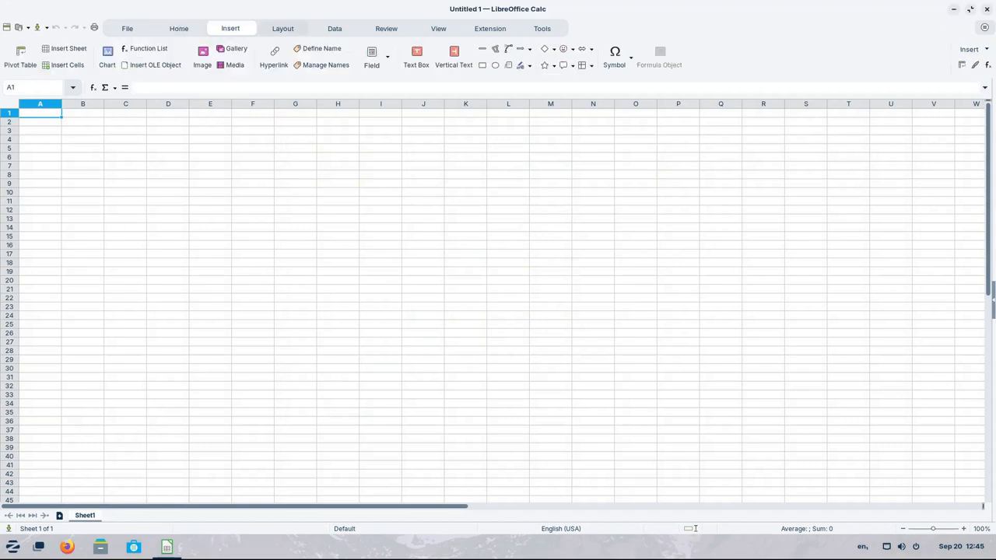
click(282, 28)
click(334, 29)
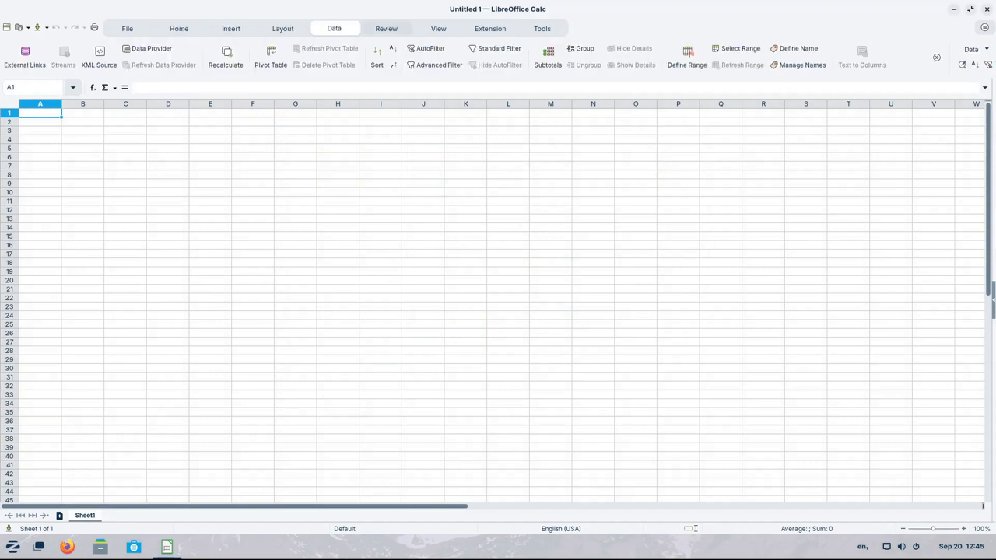
click(386, 29)
click(438, 29)
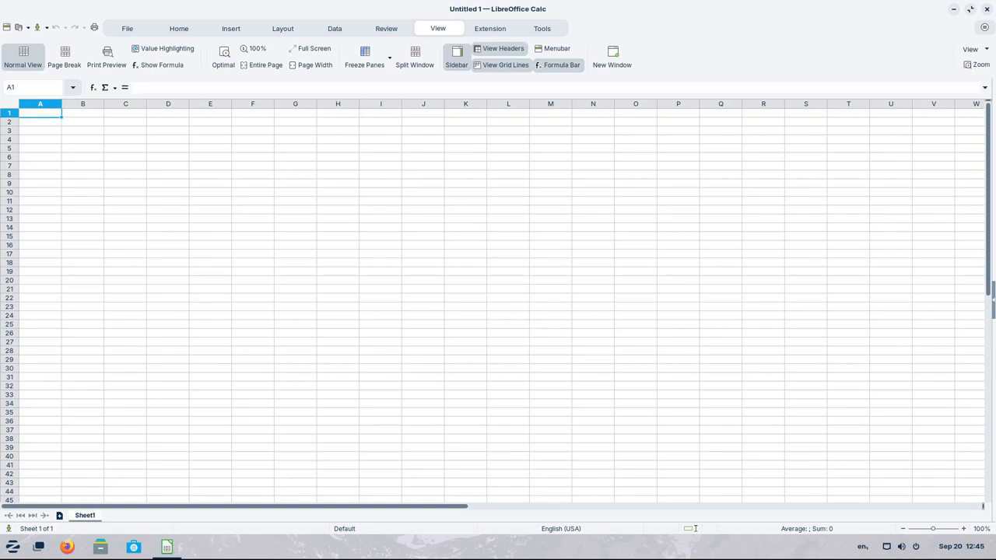
click(489, 29)
click(541, 29)
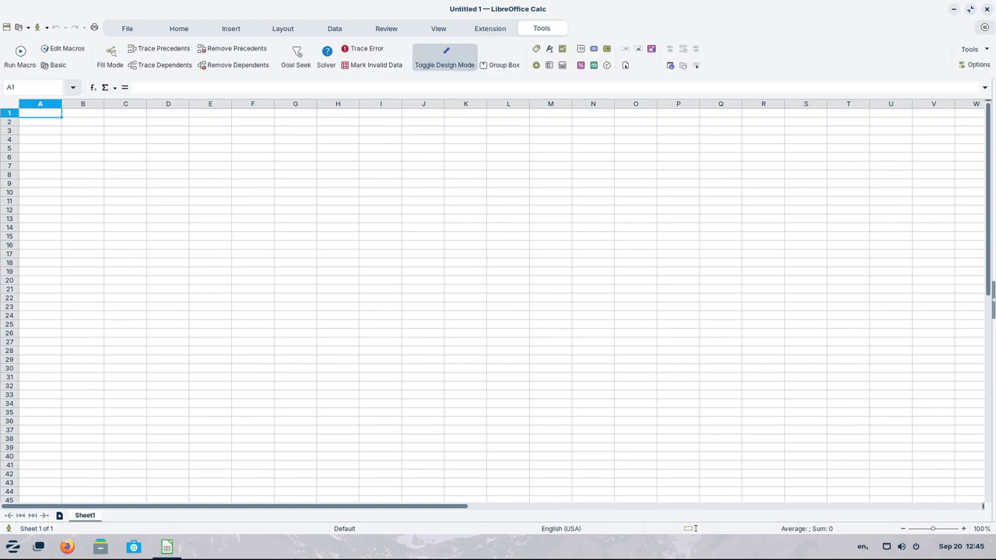
- Open Calc's Templates dialog, filter it to All Applications, browse the available templates and close the dialog
click(127, 28)
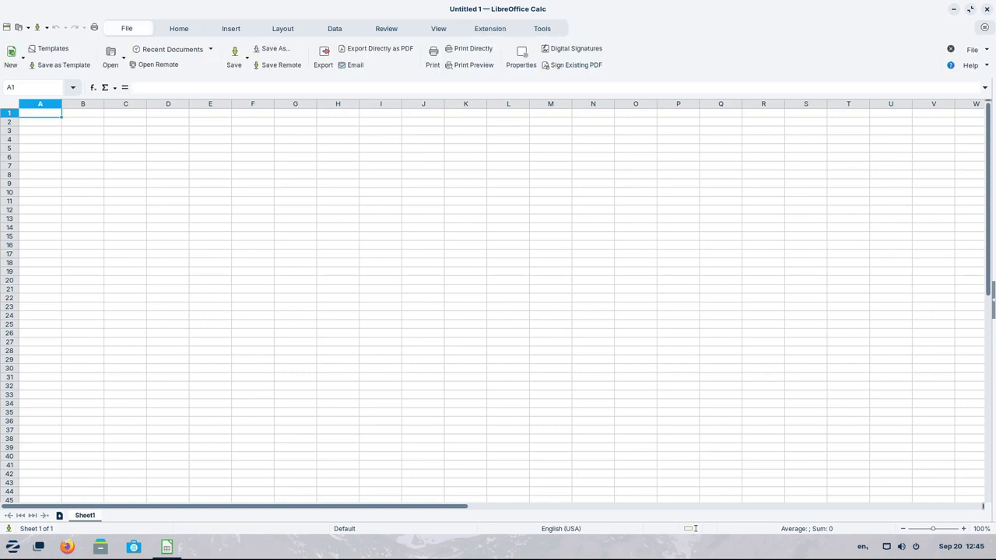
click(22, 57)
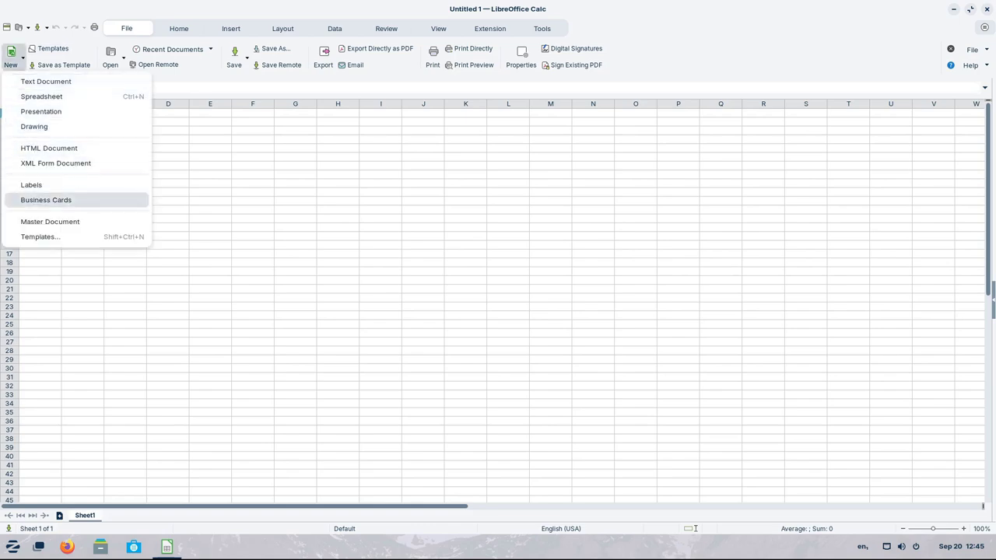
click(39, 236)
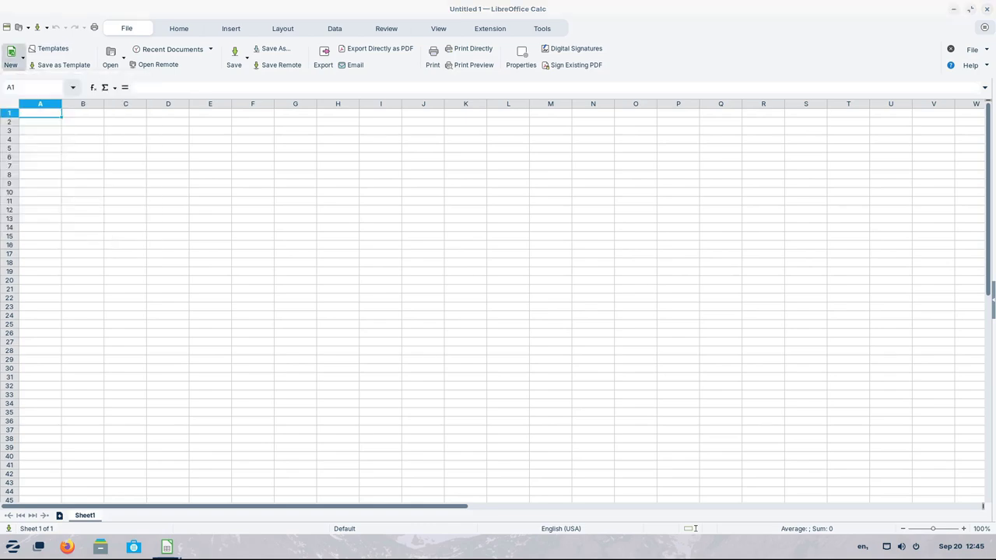
click(442, 149)
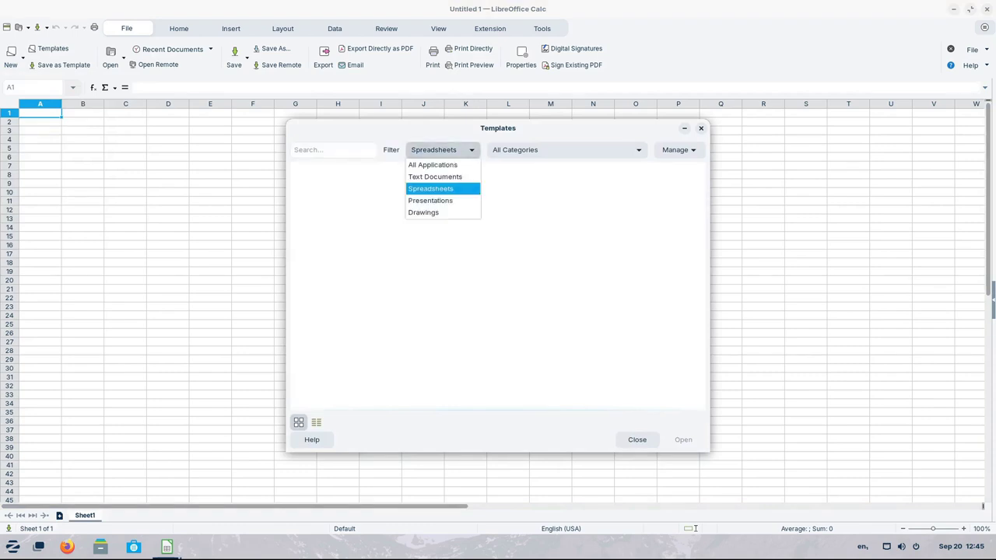
click(432, 165)
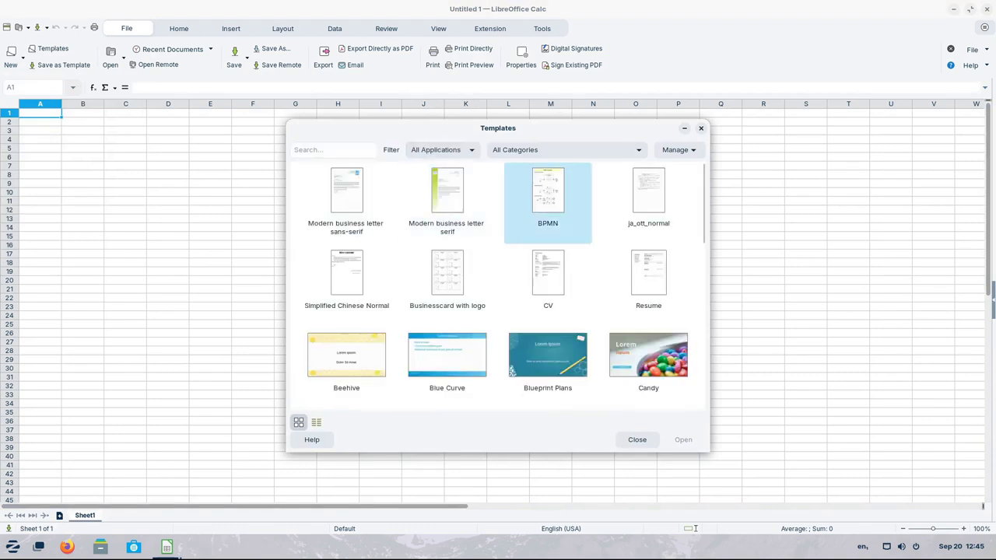
scroll(549, 234, down, 10)
scroll(498, 311, down, 3)
scroll(497, 311, up, 10)
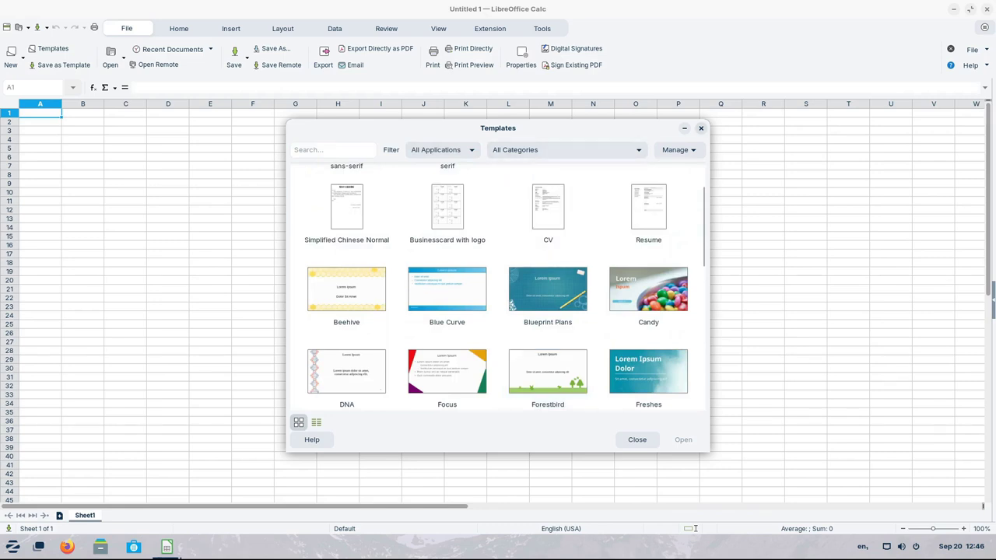
click(700, 127)
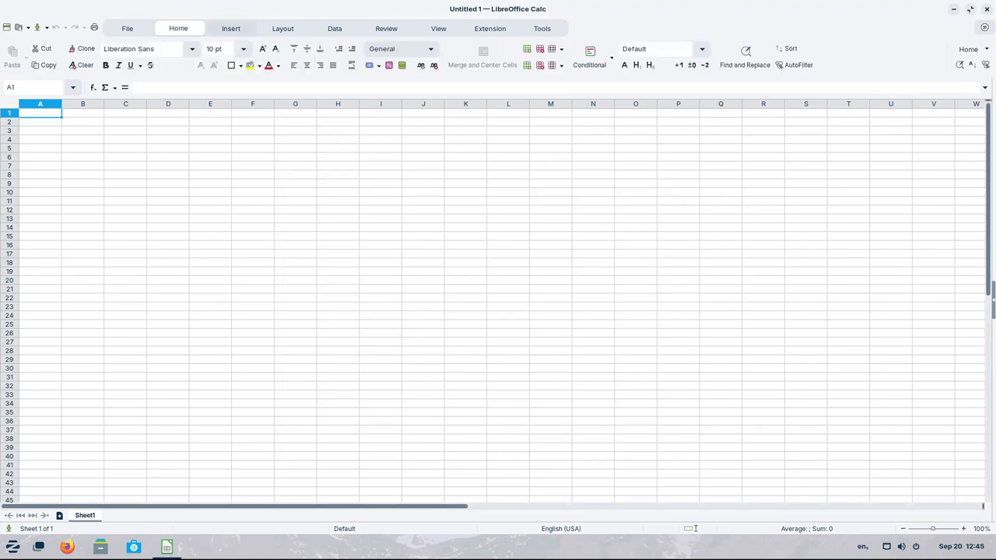
- Review the spreadsheet's Insert, Layout, Data, Review and View command sets once more
click(231, 28)
click(282, 28)
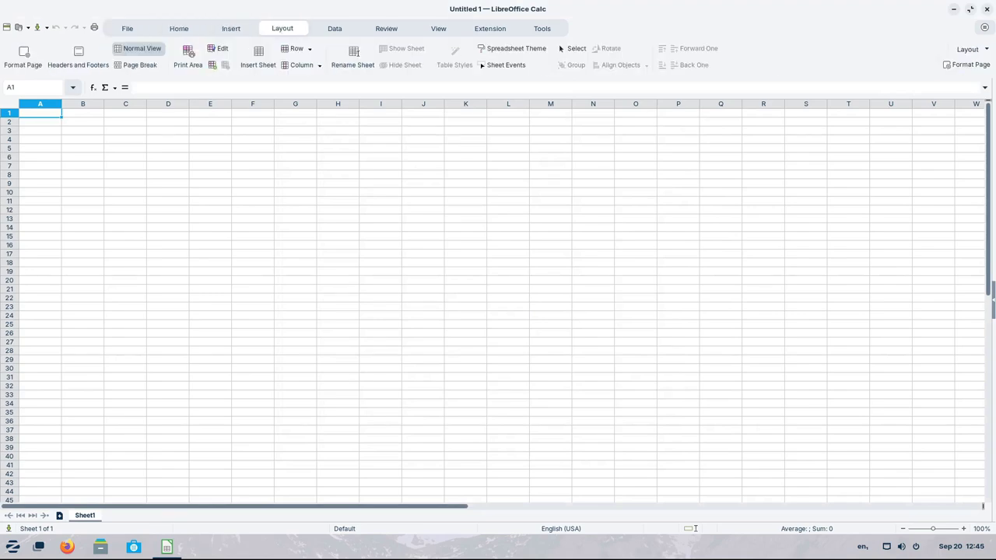
click(335, 28)
click(386, 28)
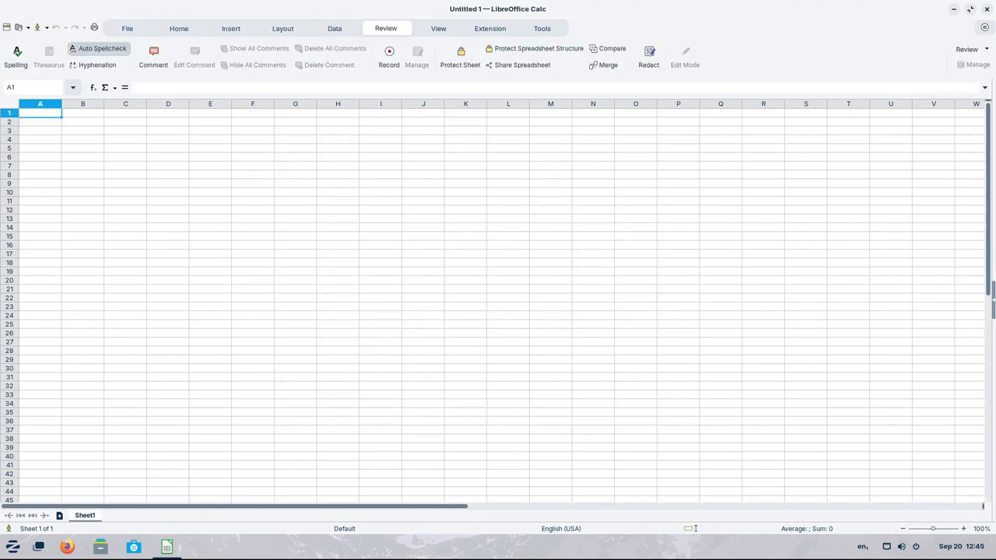
click(439, 28)
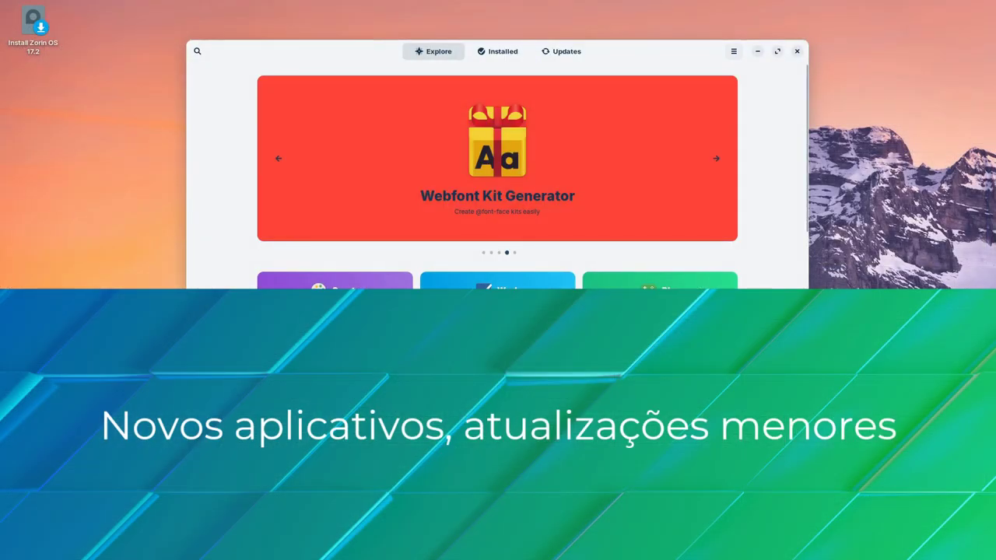
click(734, 52)
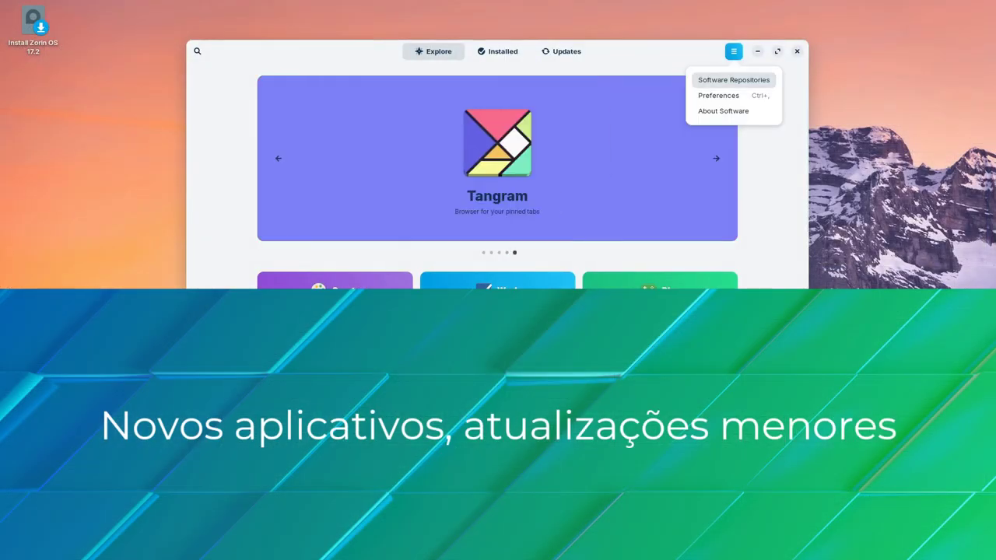
key(Escape)
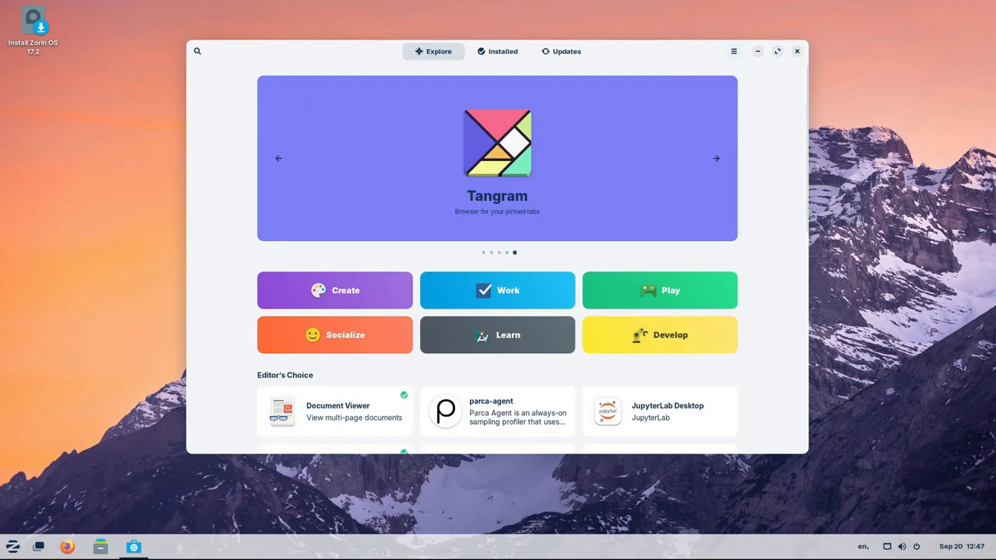
- View Geary's page from the Editor's Choice apps, check its available installation sources and return to the Explore overview
scroll(497, 257, down, 5)
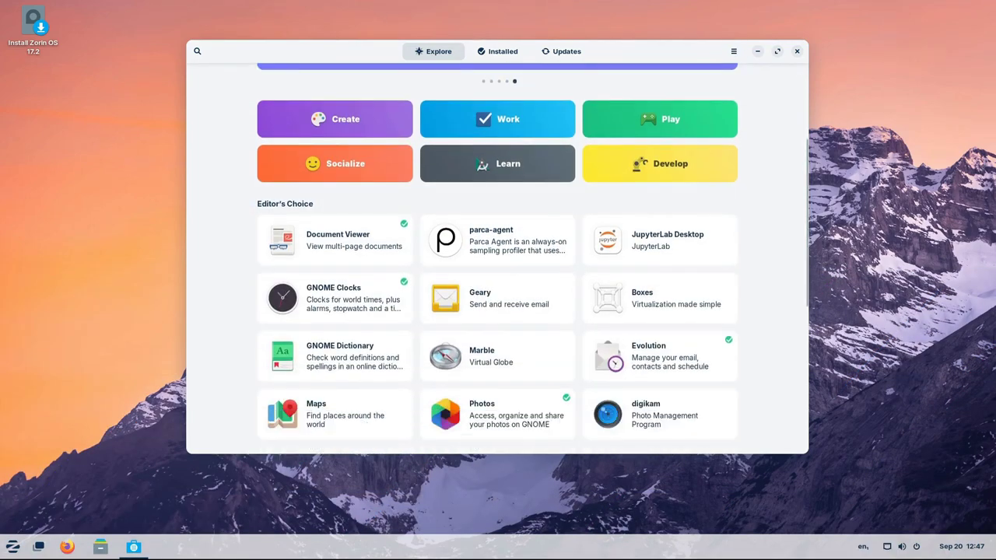
click(498, 298)
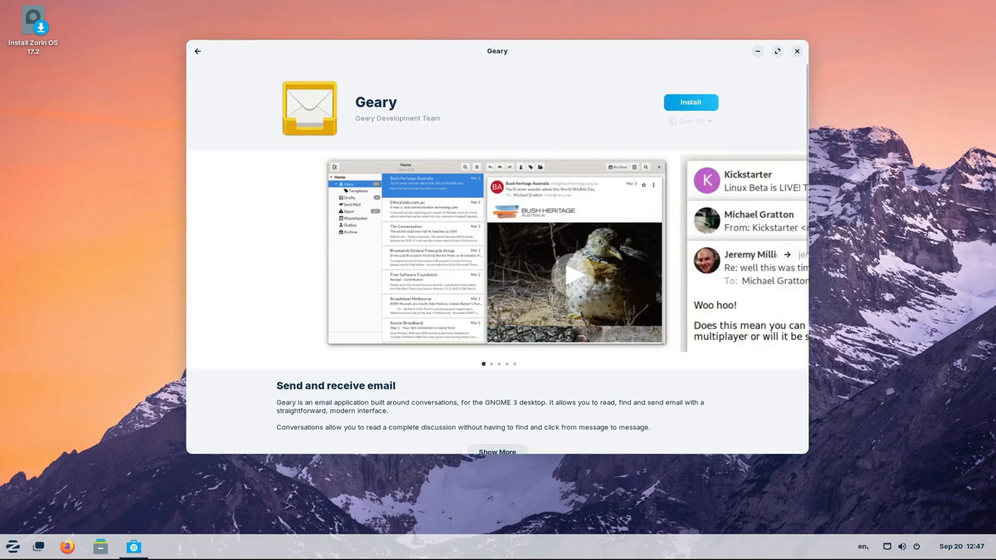
click(690, 121)
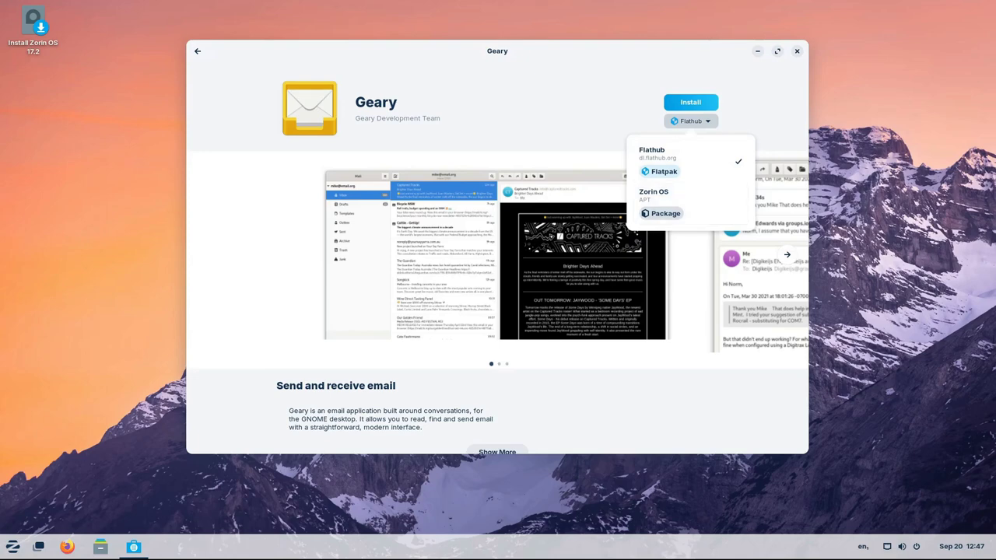
key(Escape)
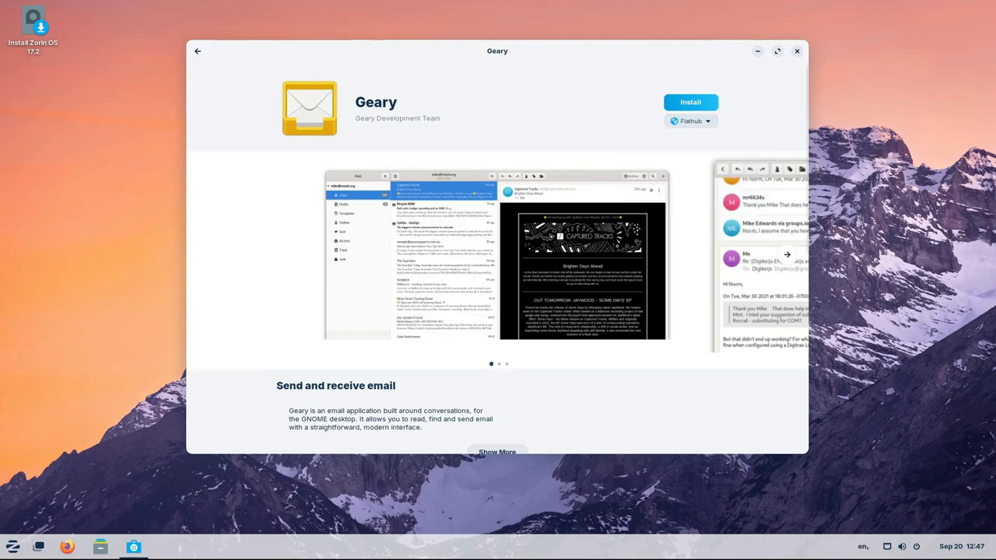
click(198, 51)
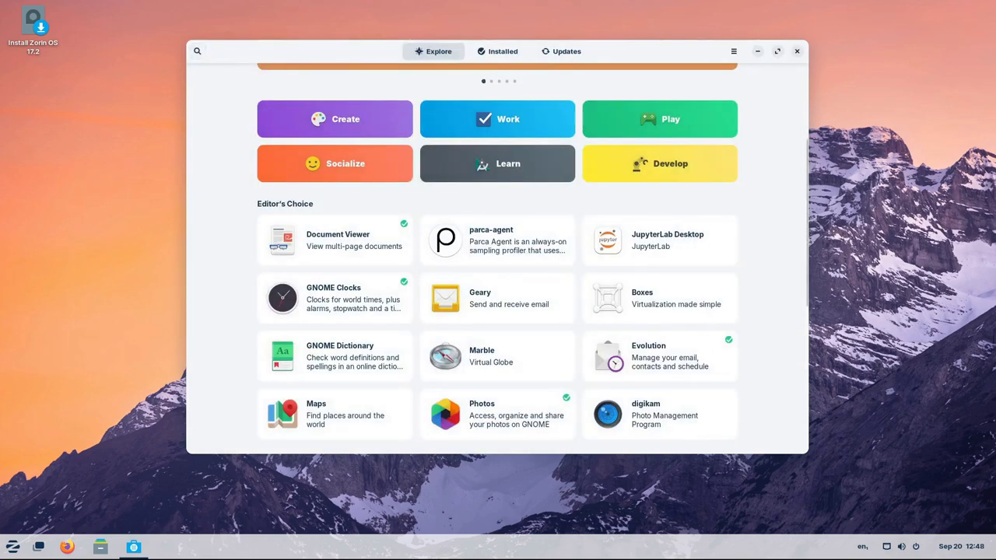
- View the About Software information and close it
click(733, 51)
click(725, 112)
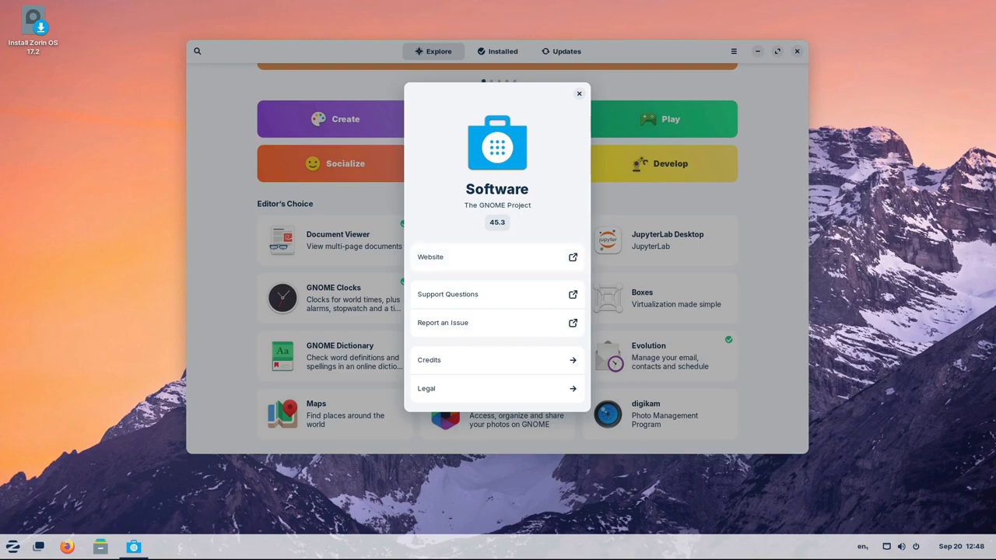
click(578, 94)
- Show the Software app's options for repositories and preferences
click(733, 52)
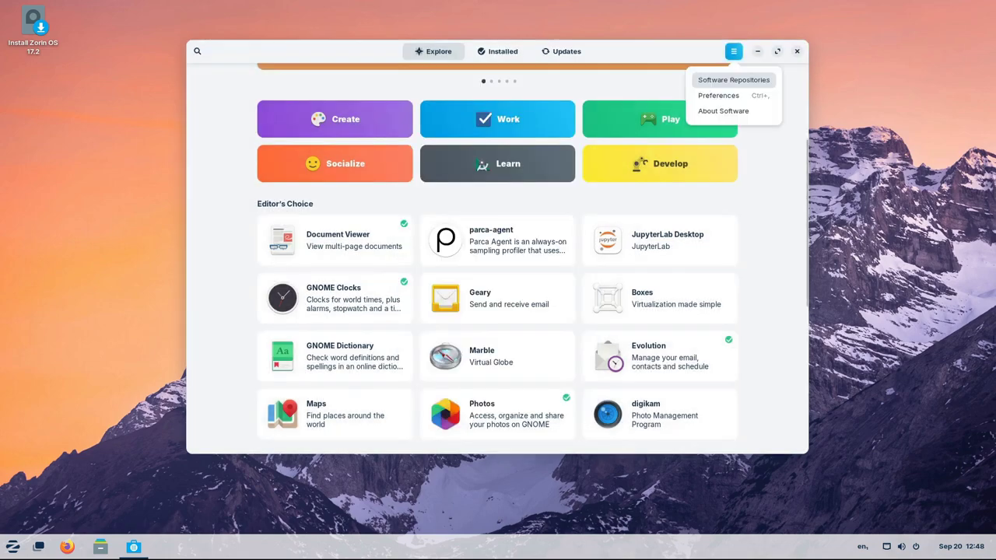